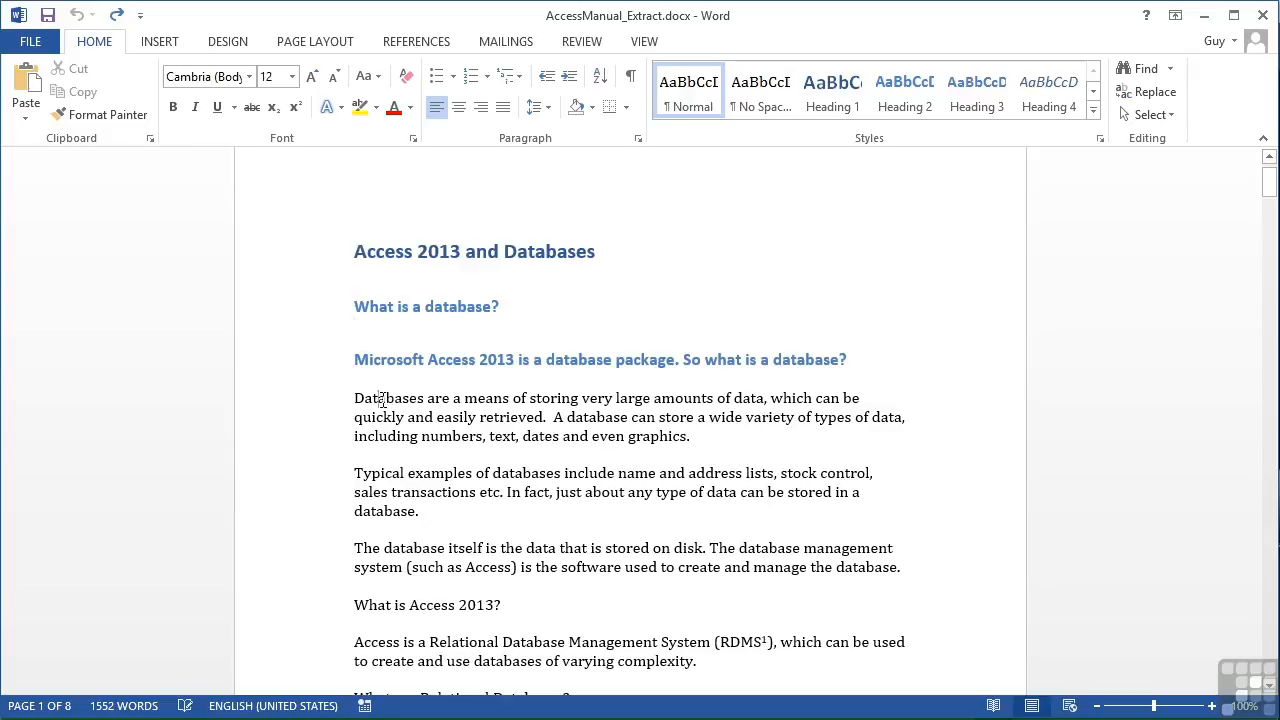
Apply the Cambria body font to the word "Databases" at the start of the first paragraph
{"action": "double_click", "coordinate": [383, 400]}
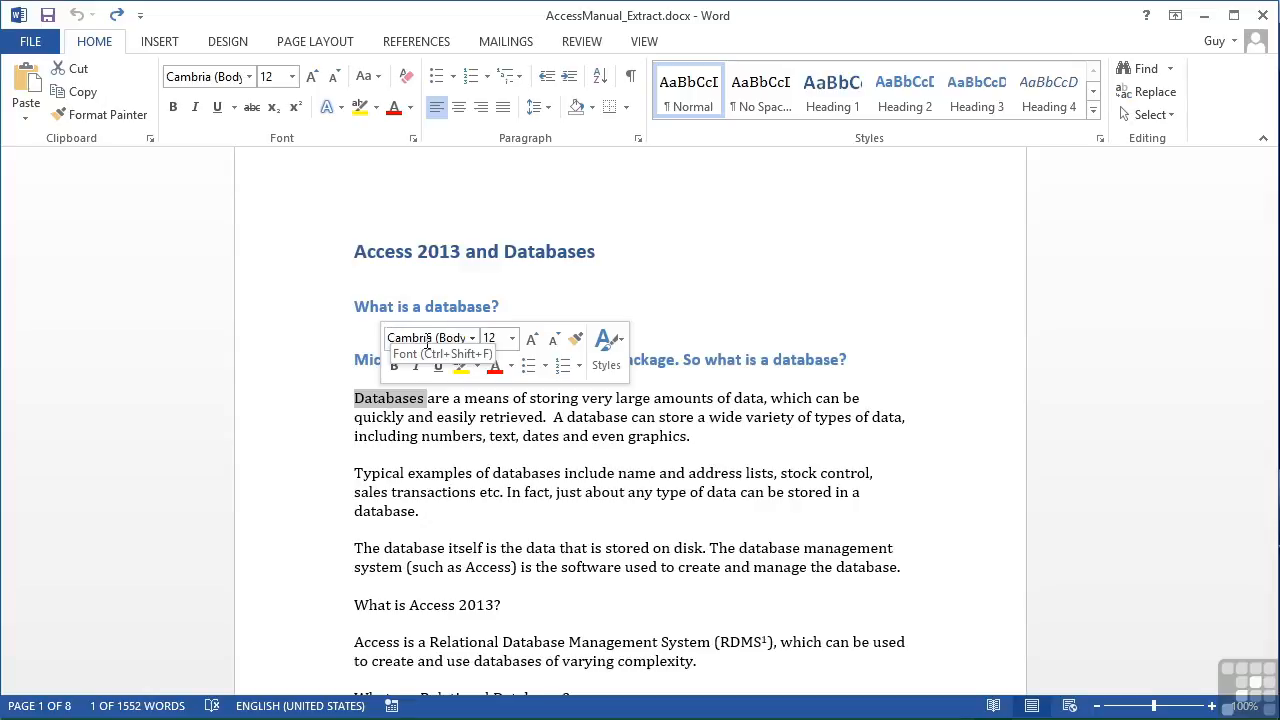
{"action": "left_click", "coordinate": [474, 341]}
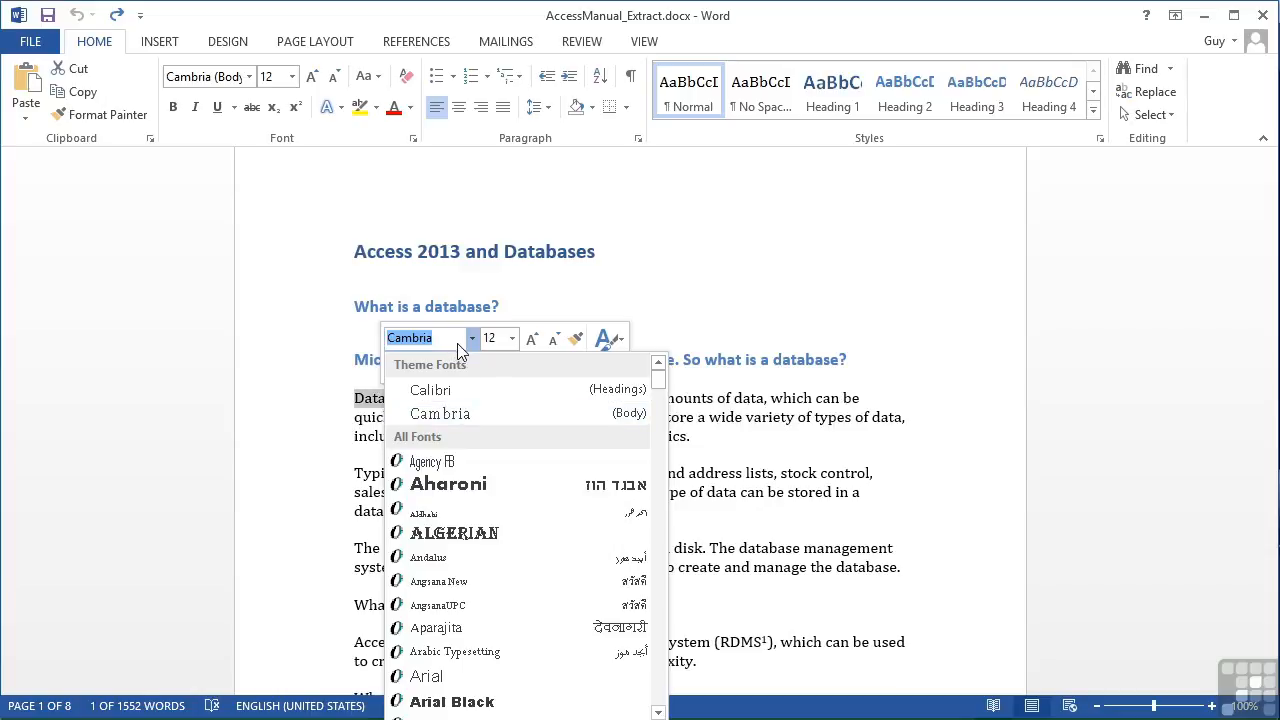
{"action": "left_click", "coordinate": [457, 412]}
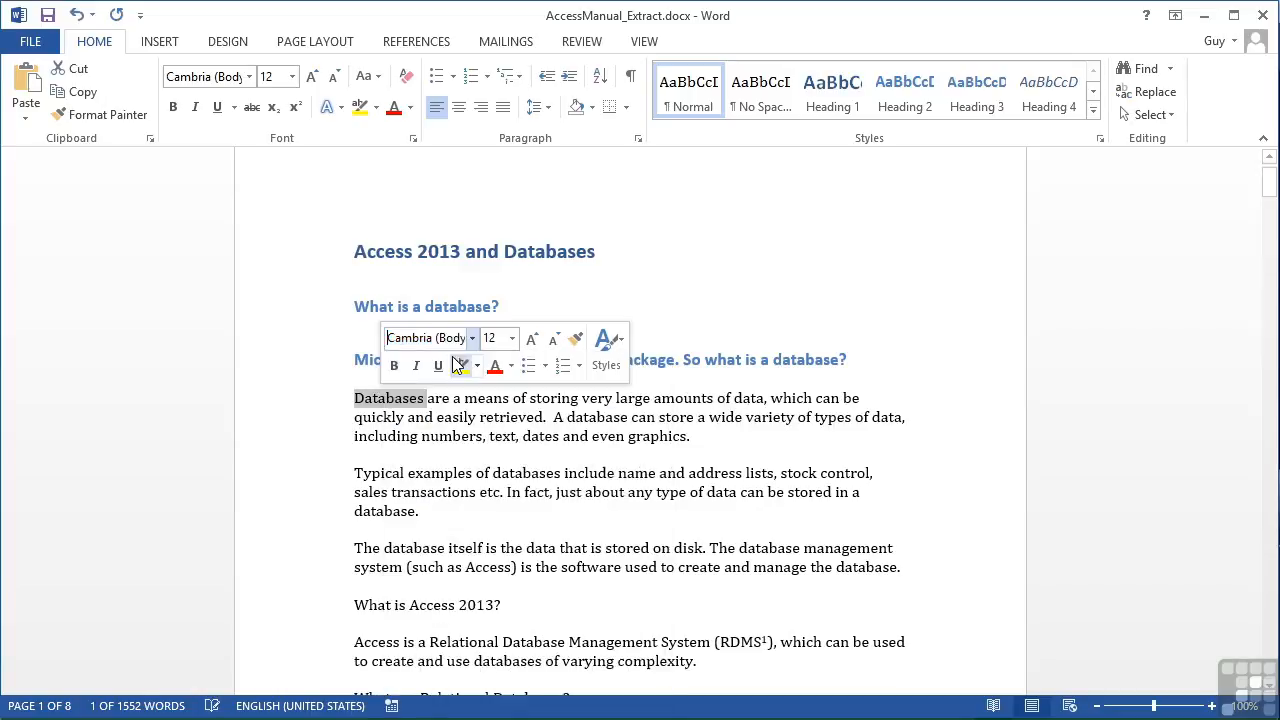
{"action": "mouse_move", "coordinate": [387, 401]}
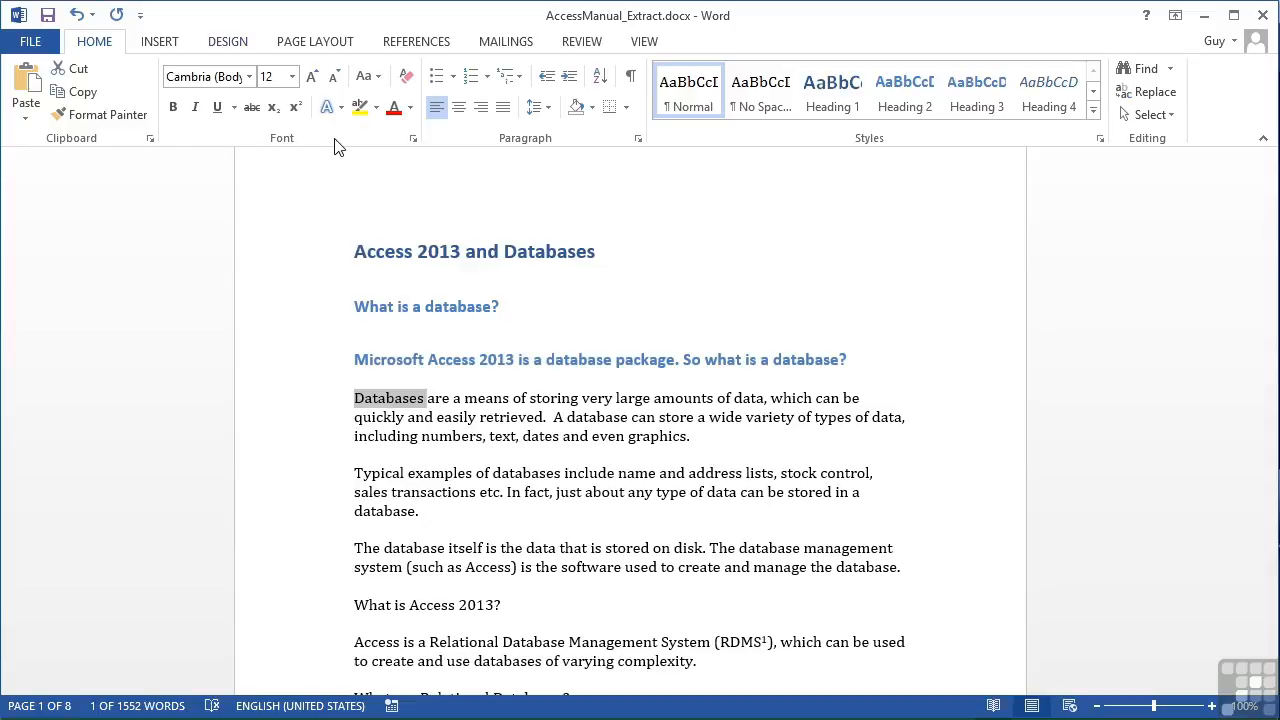
{"action": "left_click", "coordinate": [249, 77]}
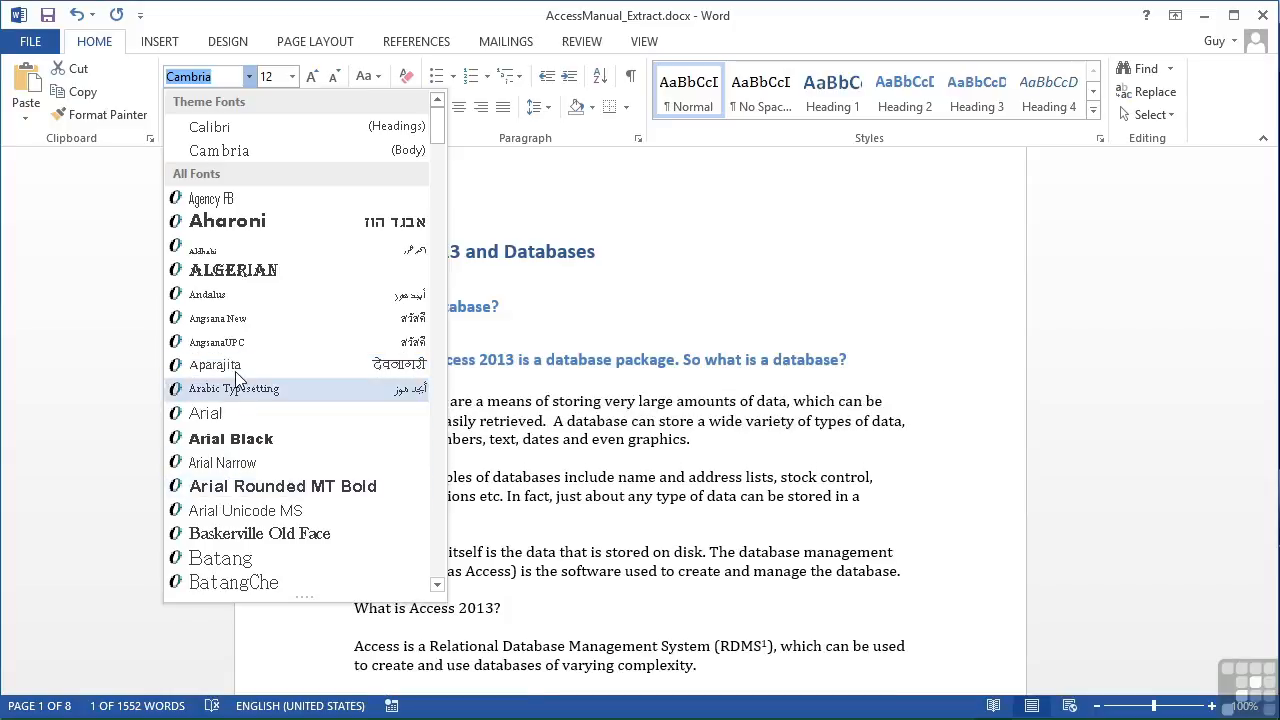
{"action": "left_click", "coordinate": [249, 77]}
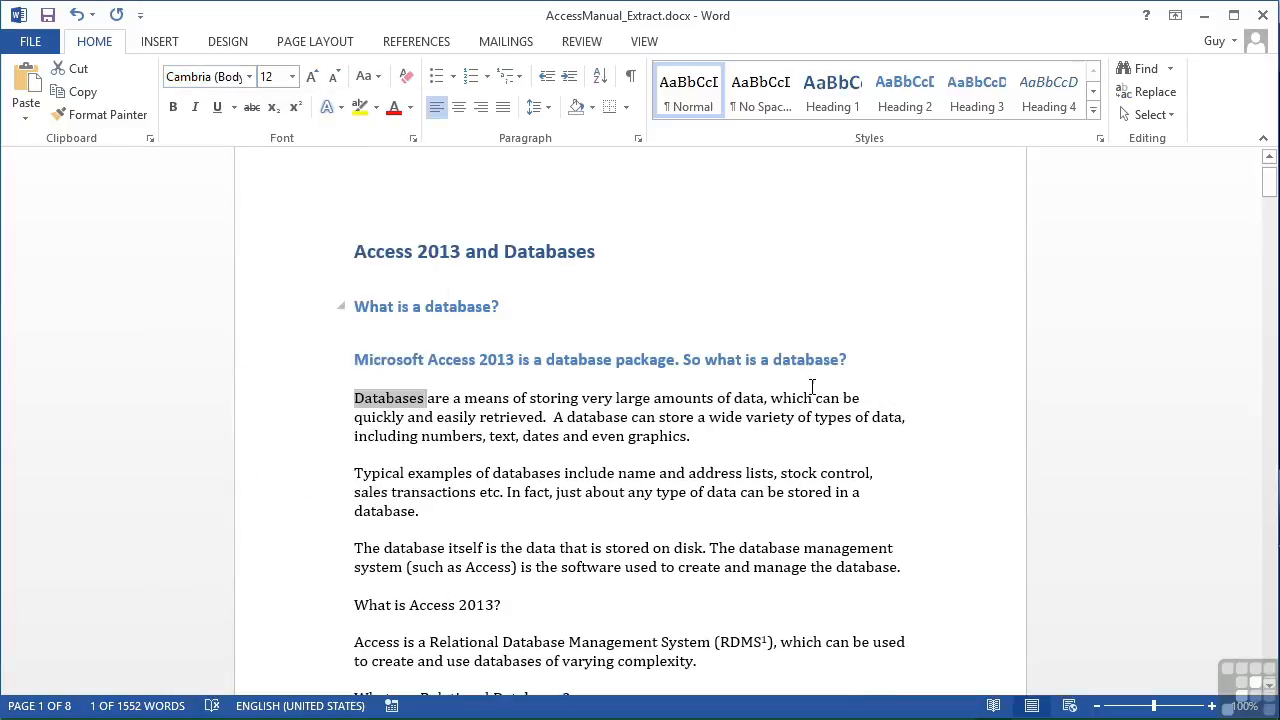
Change the font of the word "variety" in the first paragraph to Century Schoolbook
{"action": "double_click", "coordinate": [772, 415]}
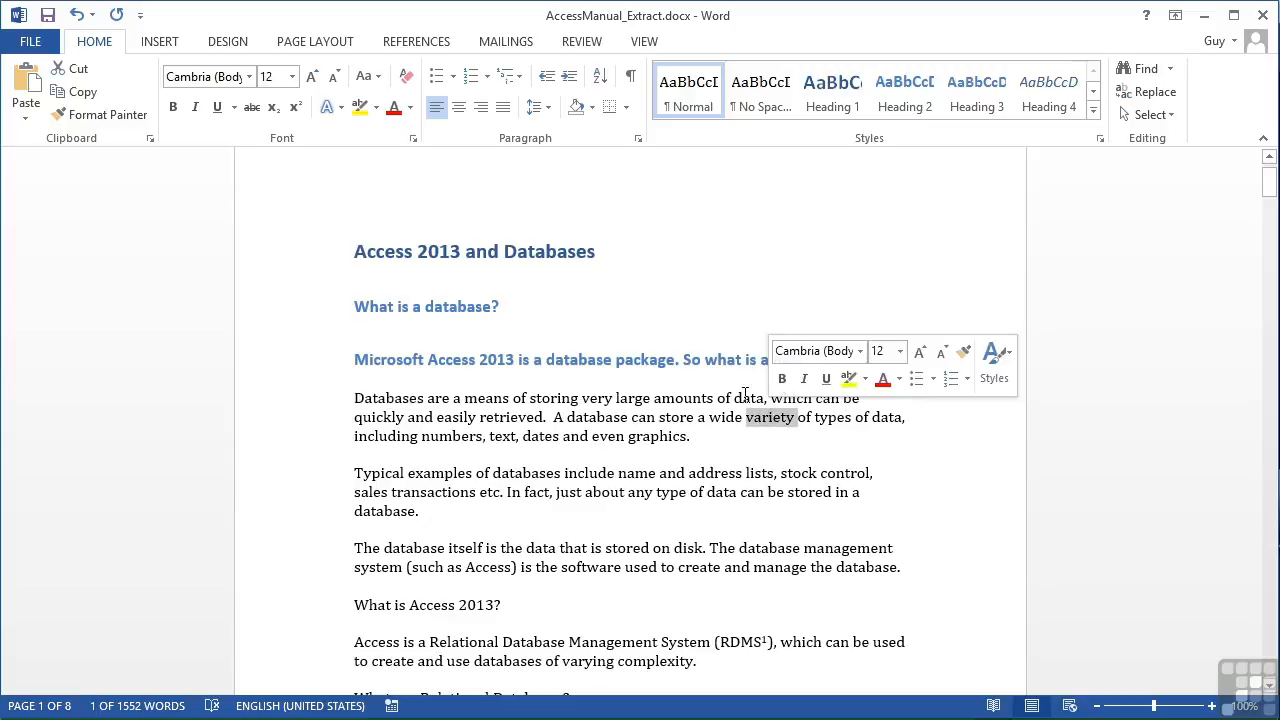
{"action": "left_click", "coordinate": [249, 77]}
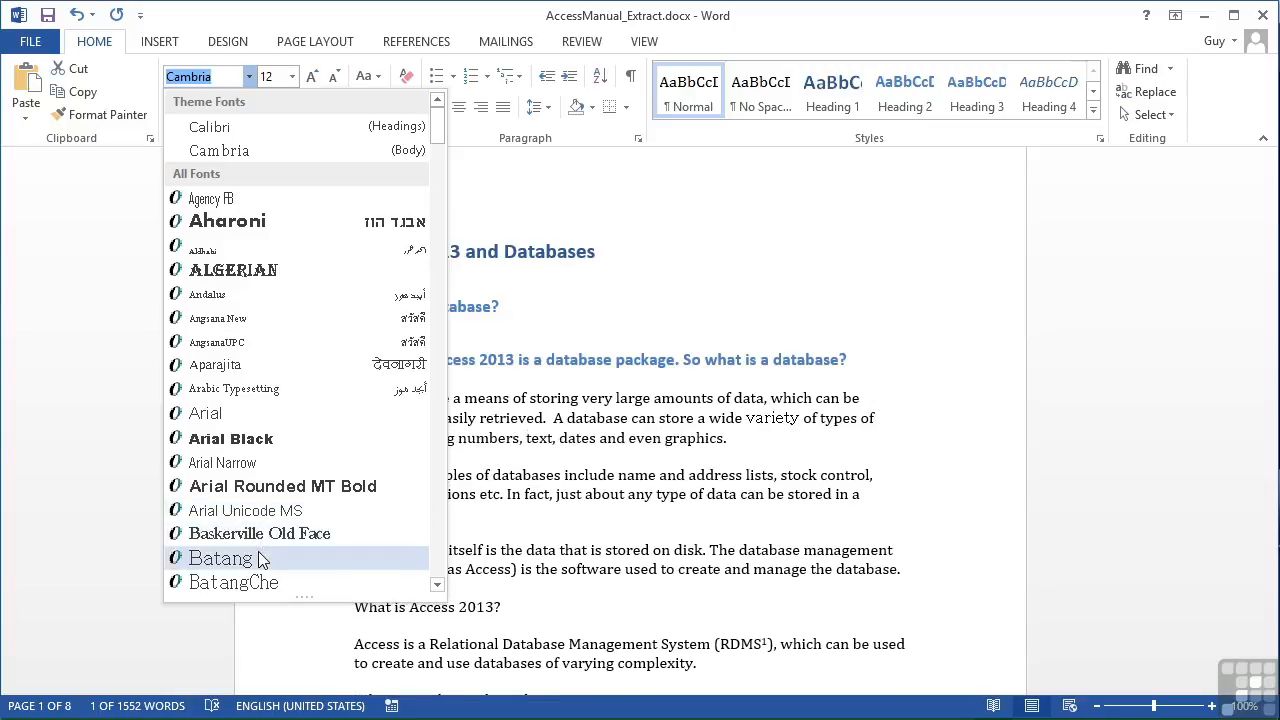
{"action": "scroll", "coordinate": [258, 557], "scroll_direction": "down", "scroll_amount": 4}
{"action": "scroll", "coordinate": [258, 557], "scroll_direction": "down", "scroll_amount": 11}
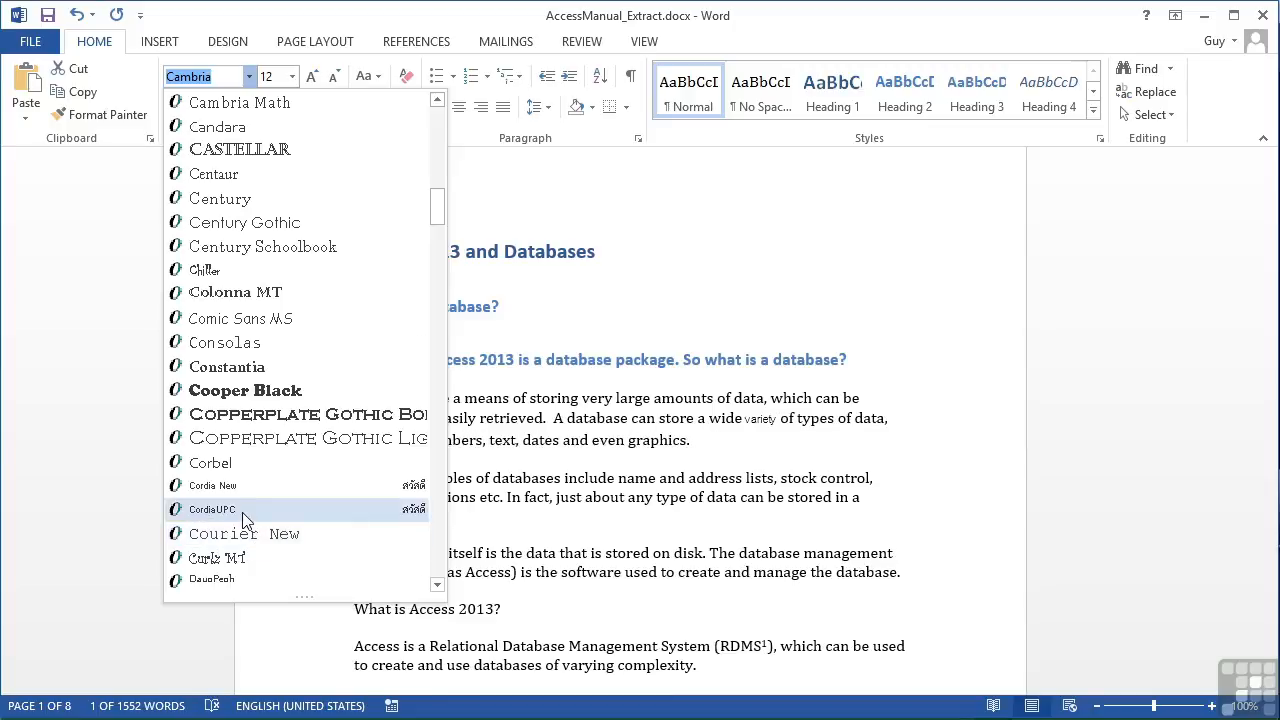
{"action": "scroll", "coordinate": [248, 530], "scroll_direction": "down", "scroll_amount": 3}
{"action": "scroll", "coordinate": [245, 520], "scroll_direction": "down", "scroll_amount": 3}
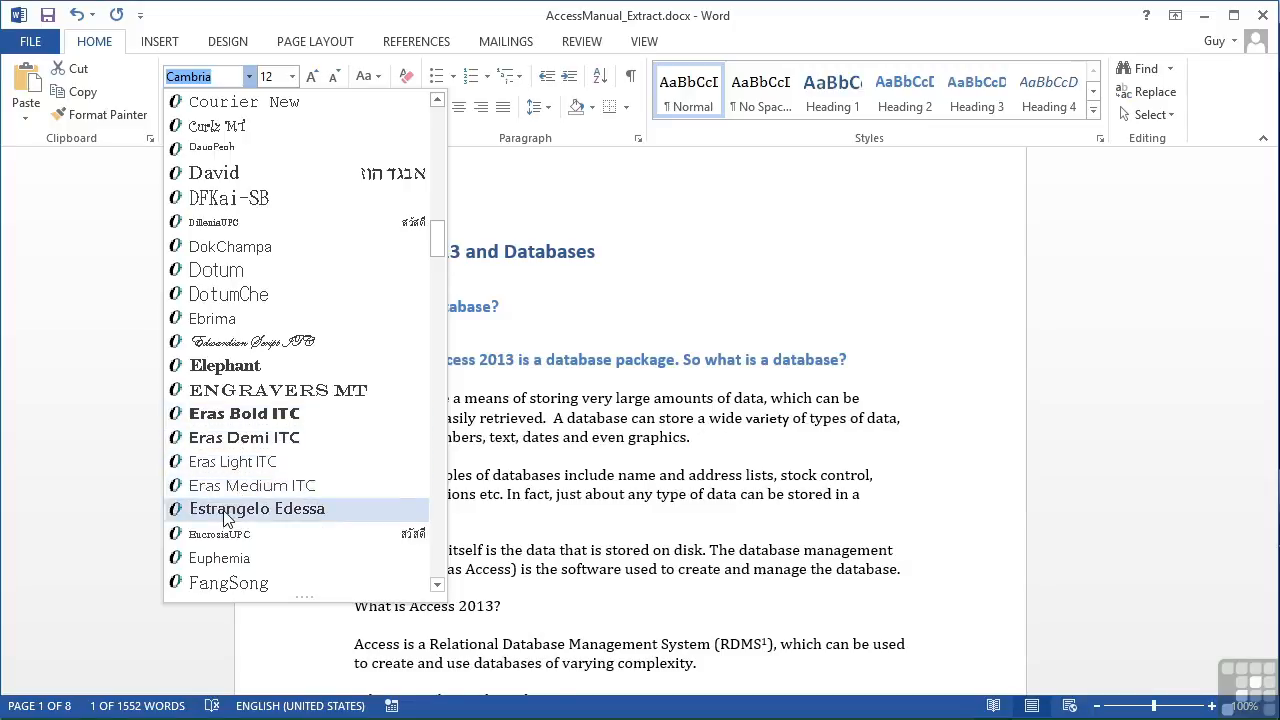
{"action": "scroll", "coordinate": [226, 516], "scroll_direction": "down", "scroll_amount": 2}
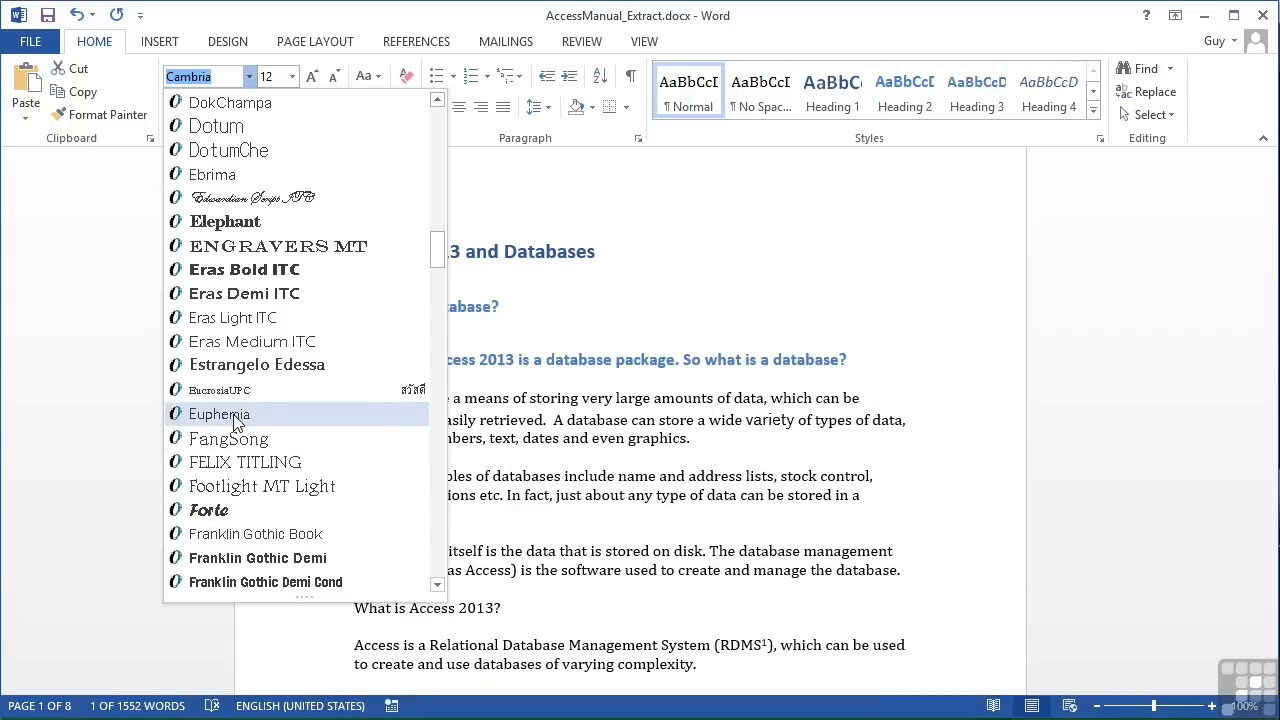
{"action": "scroll", "coordinate": [237, 421], "scroll_direction": "up", "scroll_amount": 10}
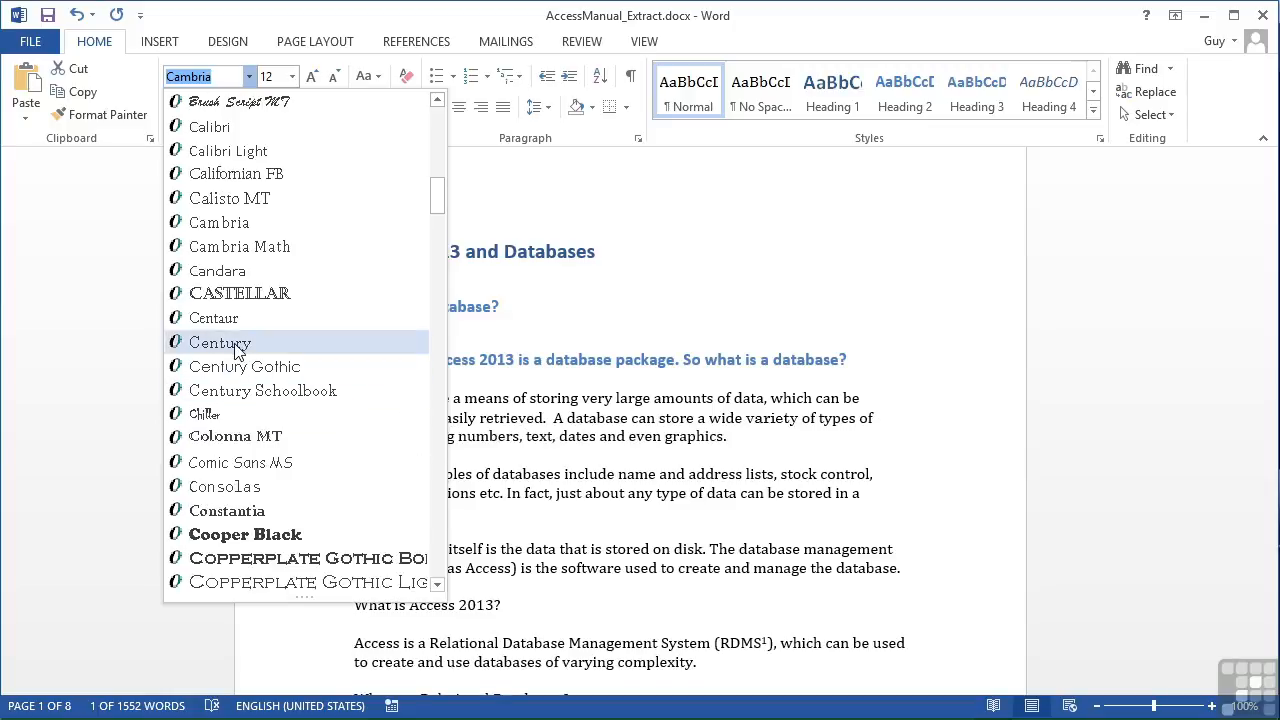
{"action": "left_click", "coordinate": [240, 391]}
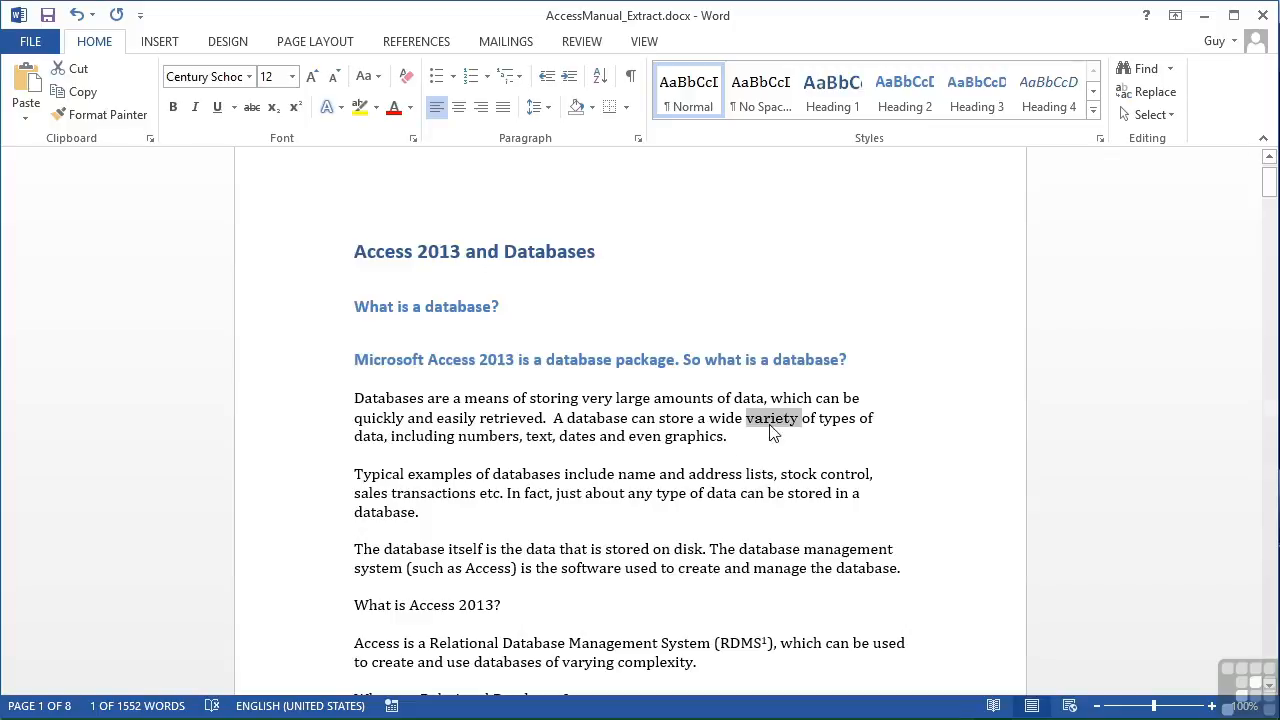
Set the font size of the word "variety" to 13 points
{"action": "left_click", "coordinate": [292, 77]}
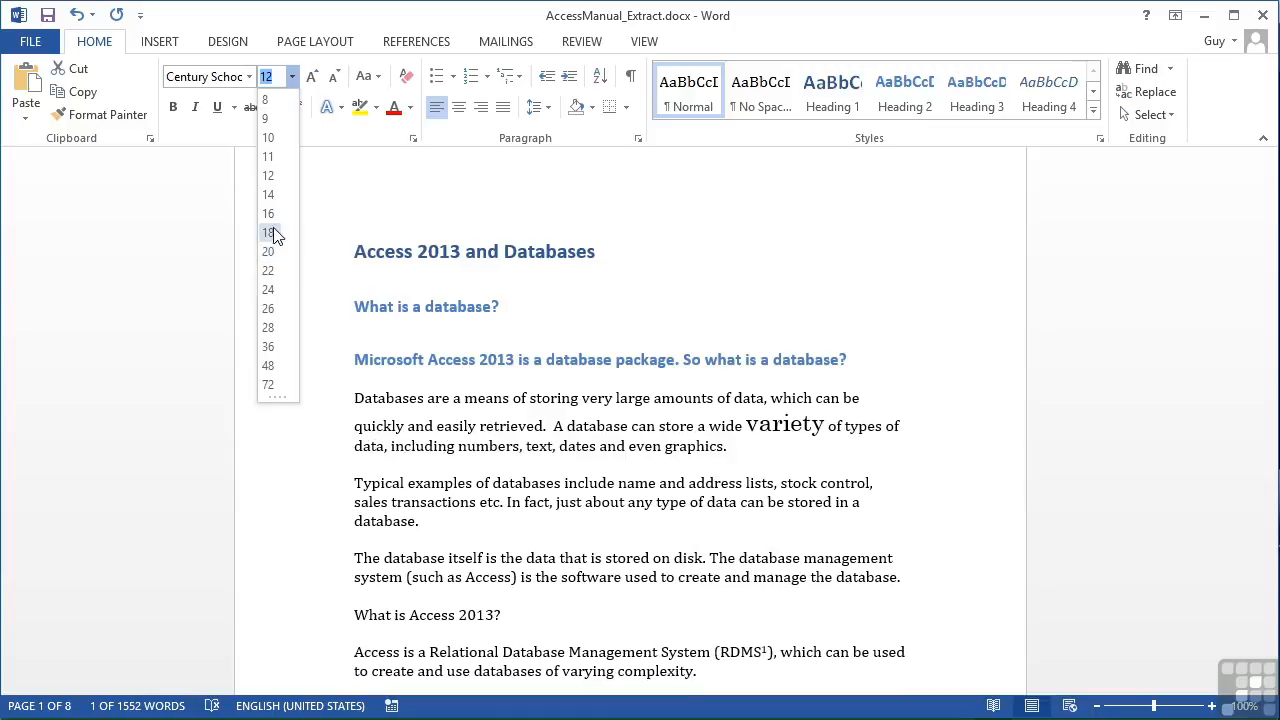
{"action": "left_click", "coordinate": [277, 80]}
{"action": "type", "text": "13"}
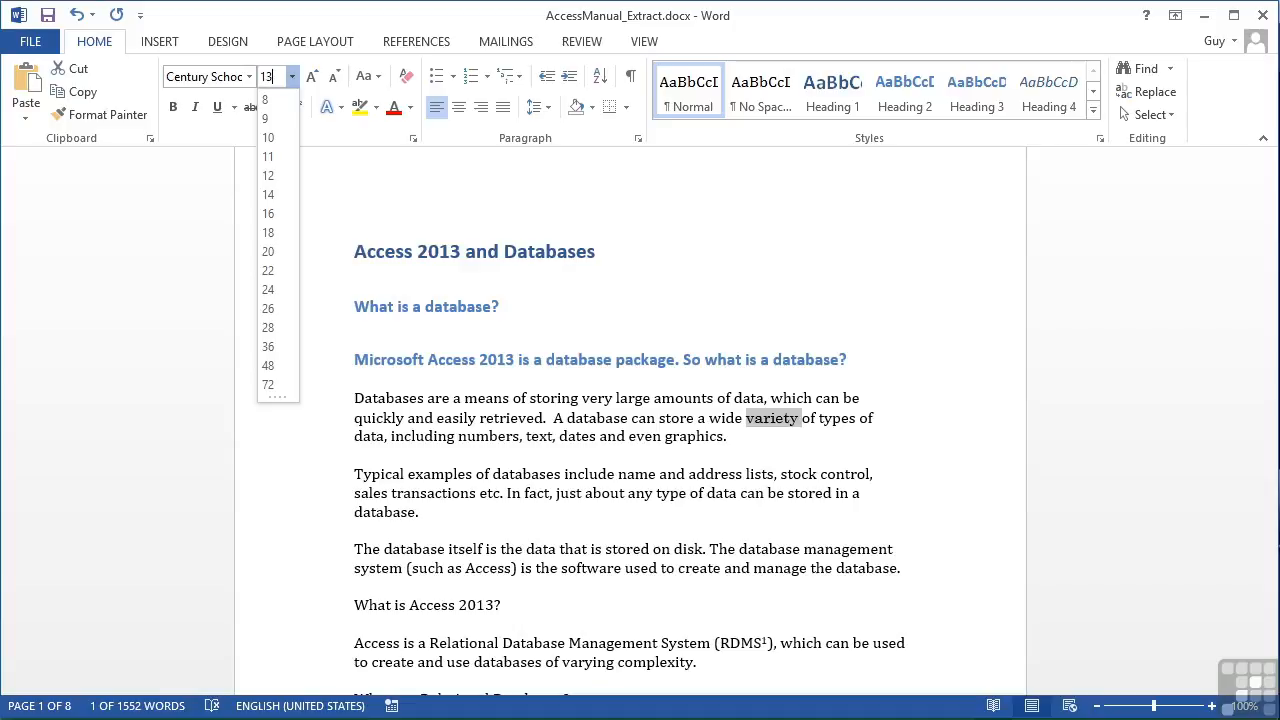
{"action": "key", "text": "Return"}
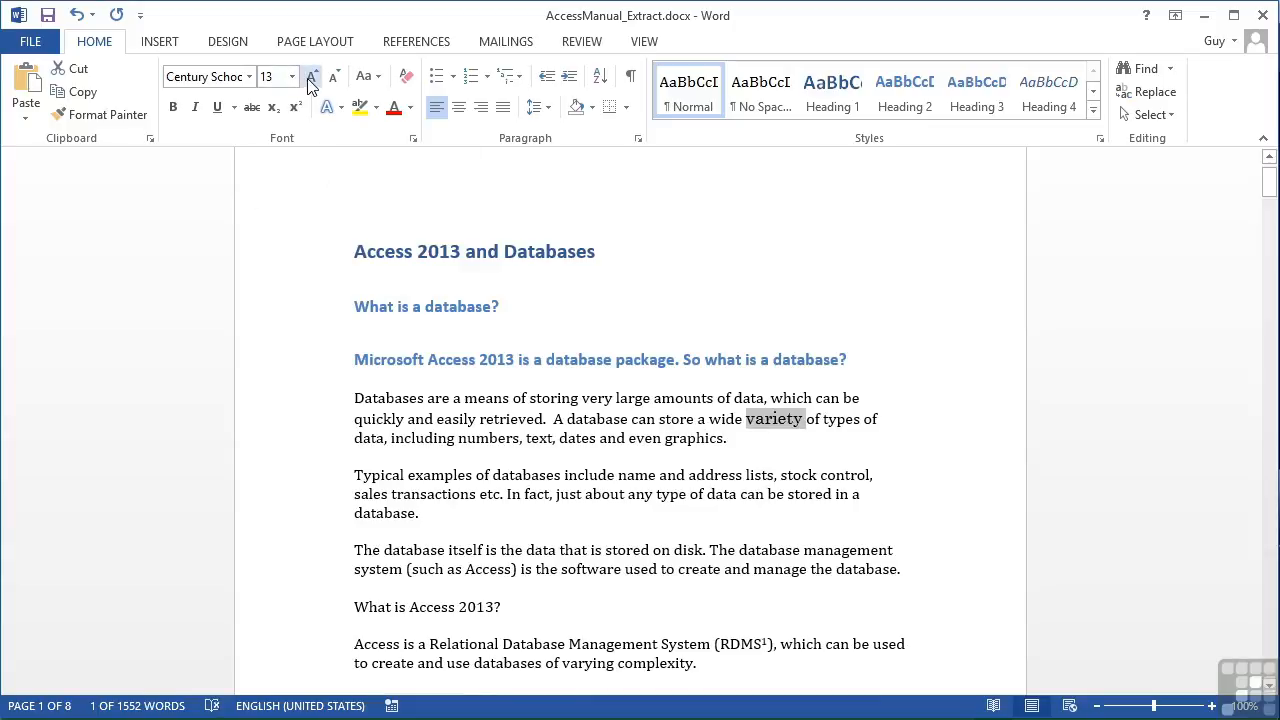
Grow the word "variety" in increments to 22 points and shrink it back to 16 points
{"action": "left_click", "coordinate": [311, 79]}
{"action": "left_click", "coordinate": [311, 79]}
{"action": "left_click", "coordinate": [311, 79]}
{"action": "left_click", "coordinate": [311, 79]}
{"action": "left_click", "coordinate": [311, 79]}
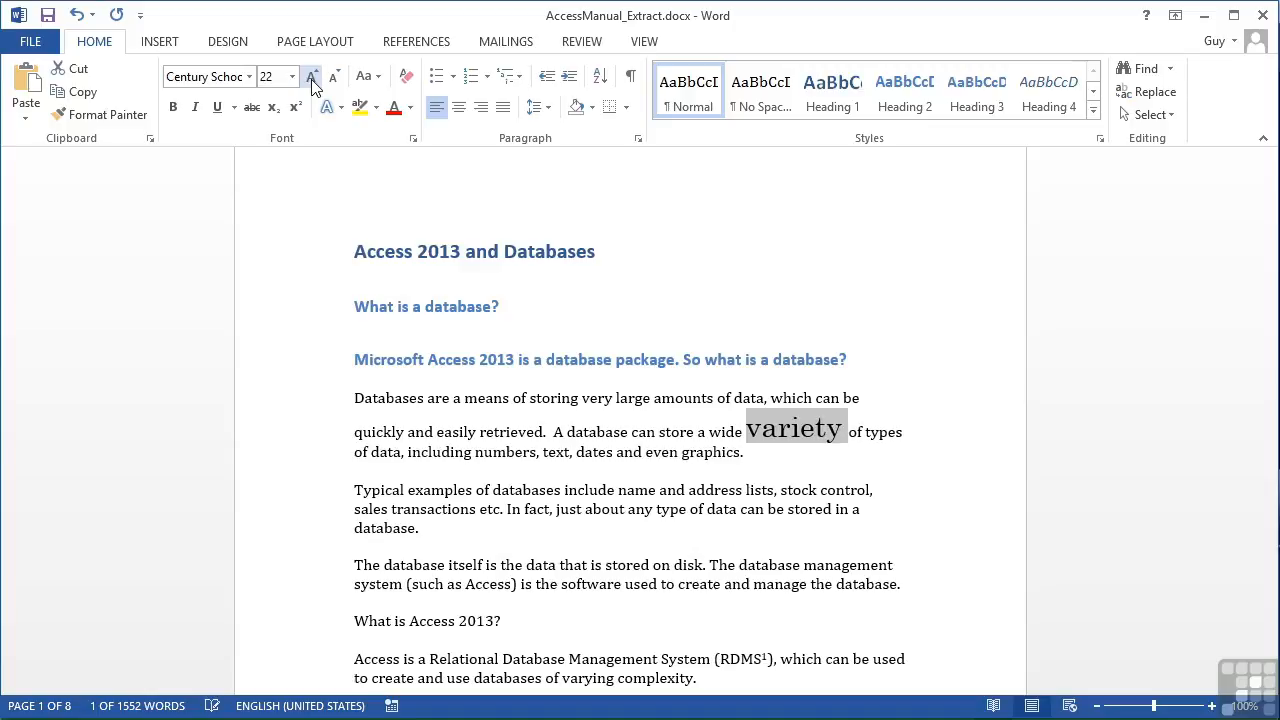
{"action": "left_click", "coordinate": [334, 79]}
{"action": "left_click", "coordinate": [334, 79]}
{"action": "left_click", "coordinate": [334, 79]}
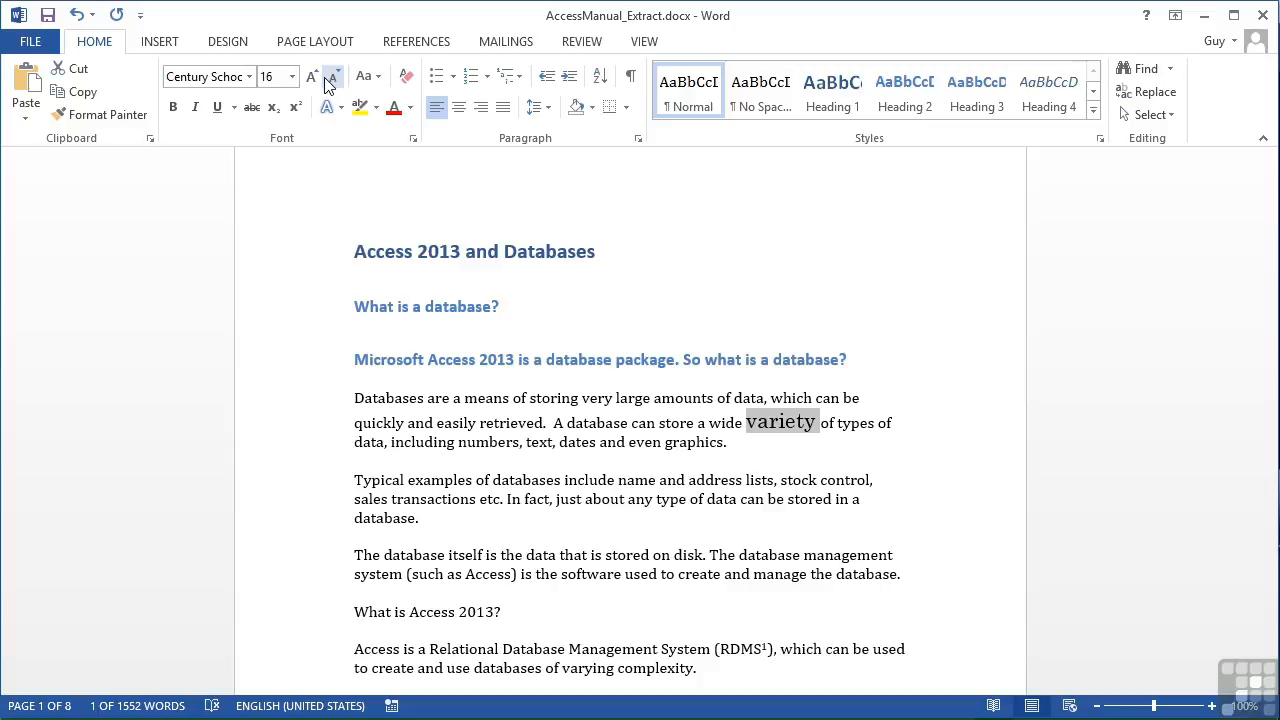
{"action": "left_click", "coordinate": [314, 78]}
{"action": "left_click", "coordinate": [314, 78]}
{"action": "left_click", "coordinate": [333, 78]}
{"action": "left_click", "coordinate": [333, 78]}
Apply sentence case to the word "variety" and change it to uppercase
{"action": "left_click", "coordinate": [379, 77]}
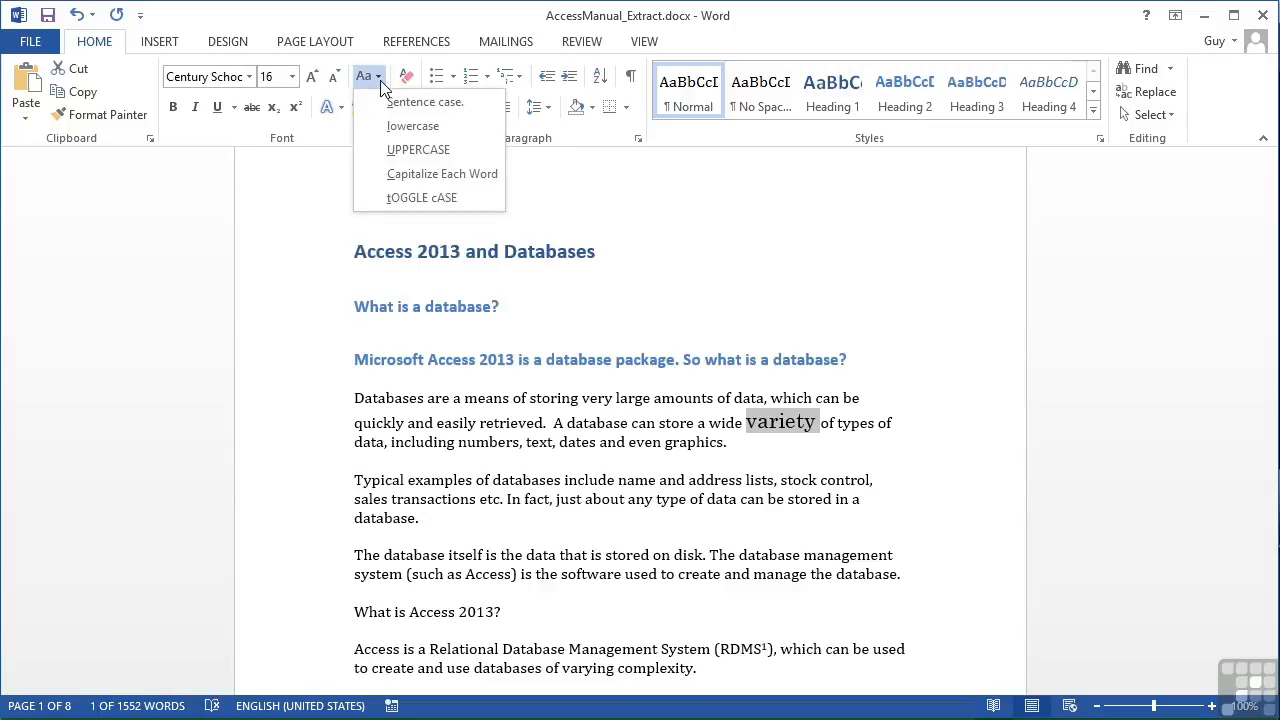
{"action": "left_click", "coordinate": [449, 104]}
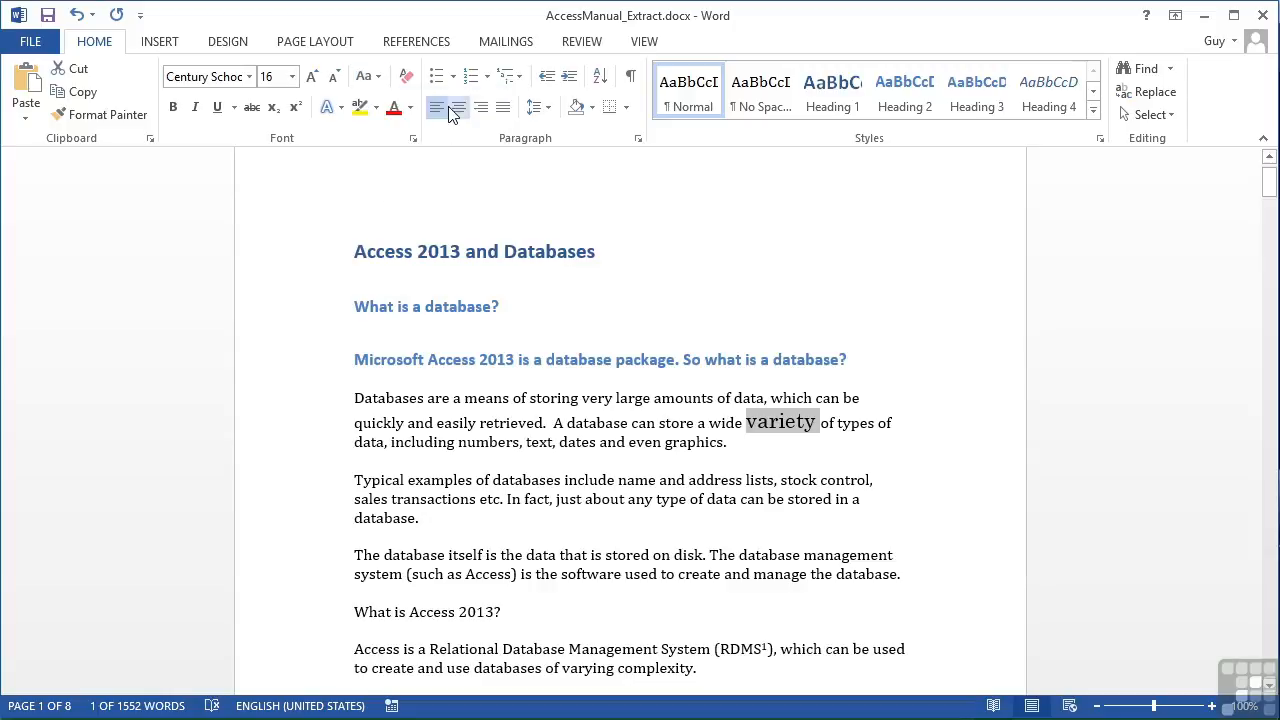
{"action": "left_click", "coordinate": [378, 80]}
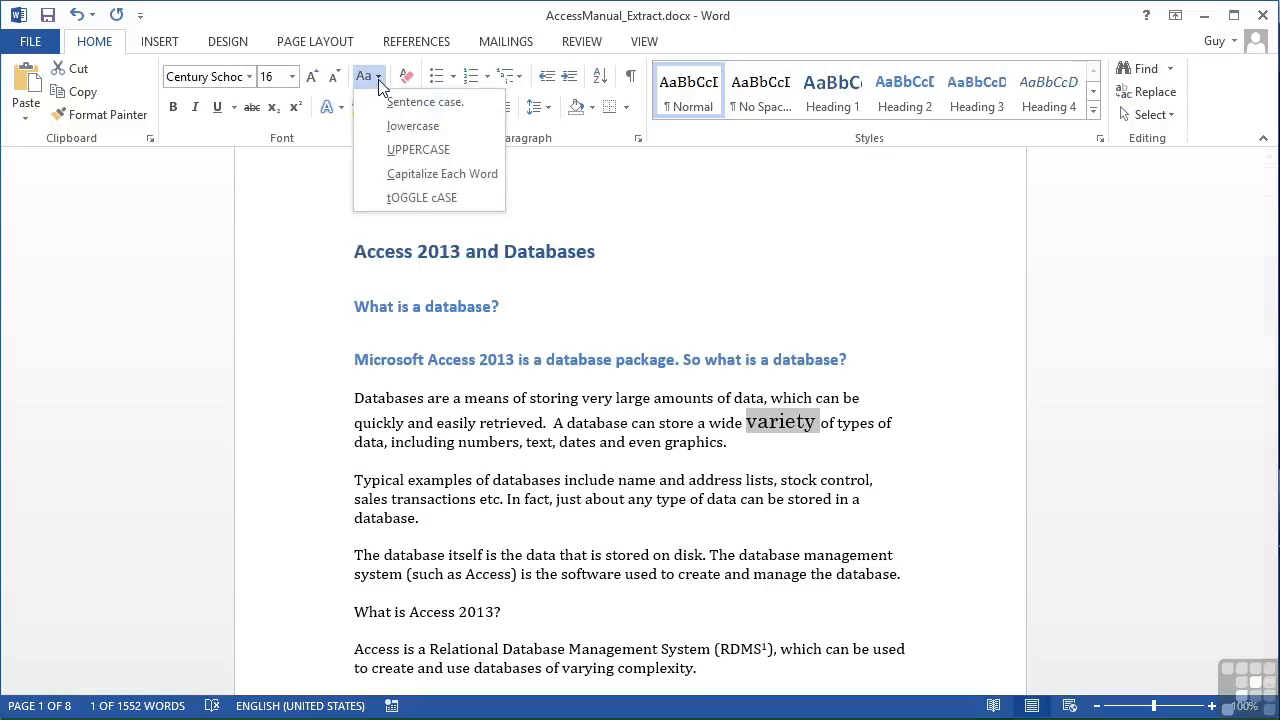
{"action": "left_click", "coordinate": [398, 149]}
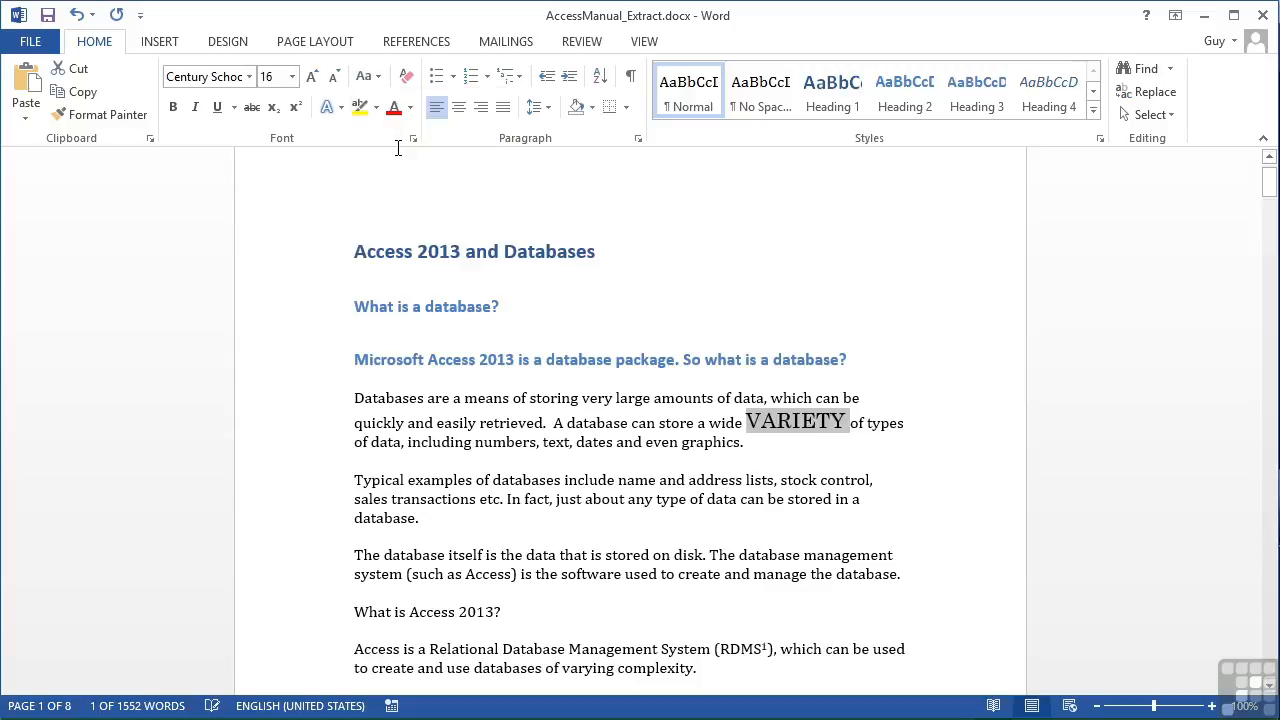
Capitalize the first letter of "variety" with Capitalize Each Word and invert its capitalization with toggle case
{"action": "left_click", "coordinate": [368, 76]}
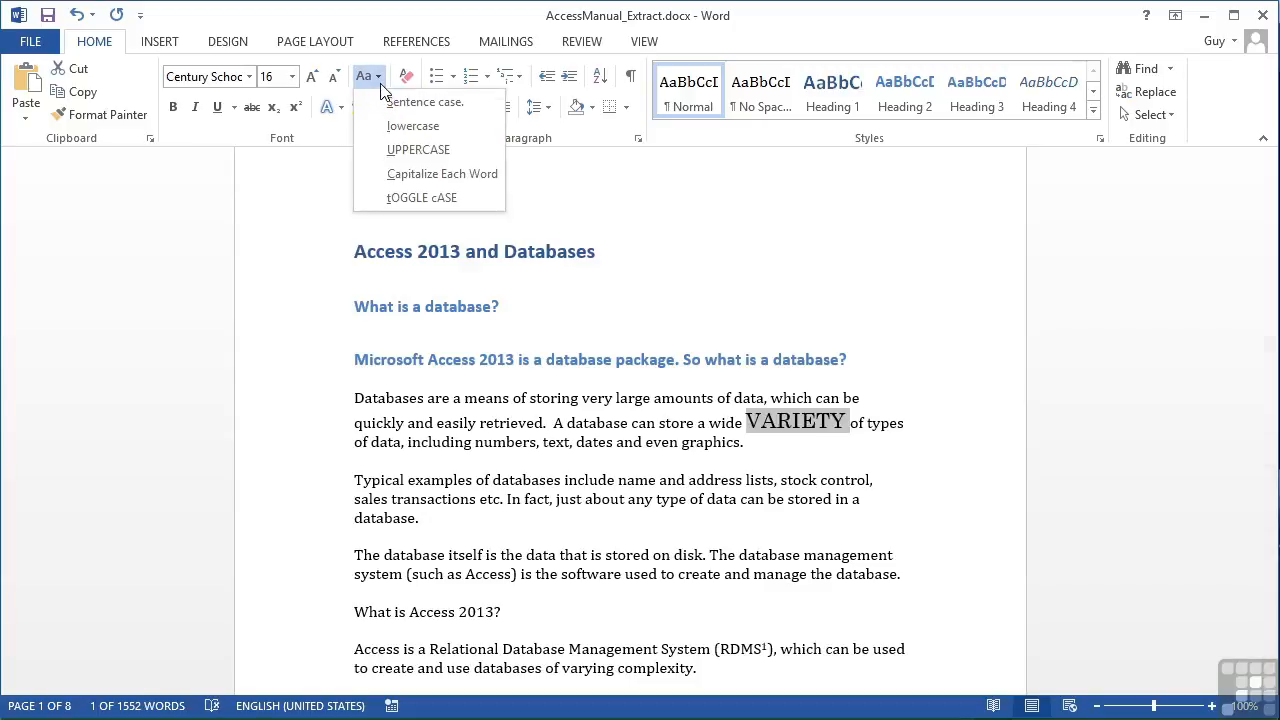
{"action": "left_click", "coordinate": [396, 175]}
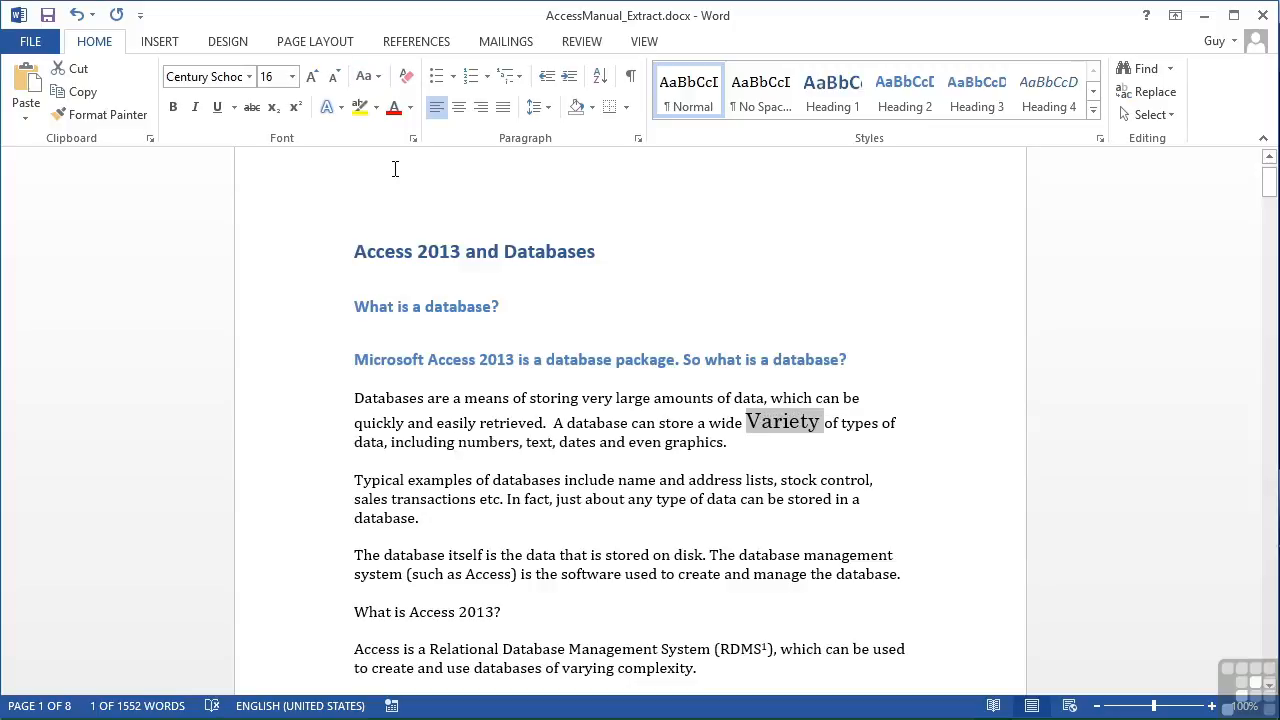
{"action": "left_click", "coordinate": [368, 76]}
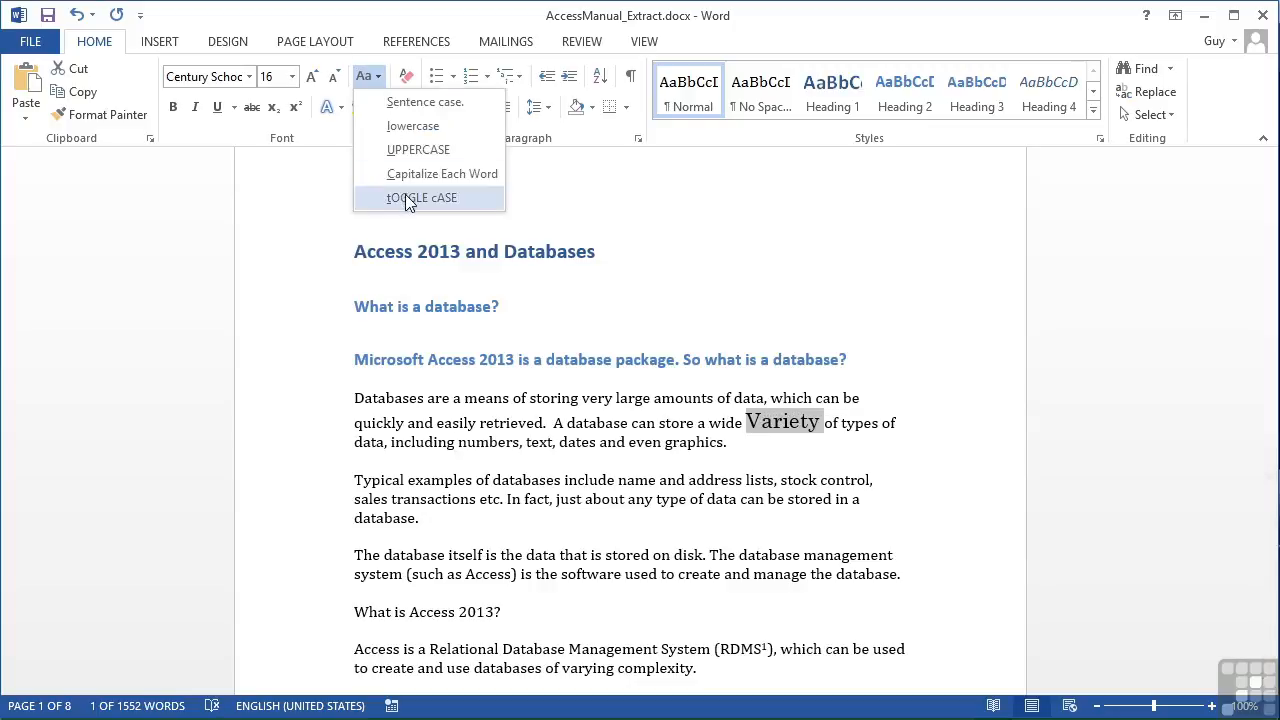
{"action": "left_click", "coordinate": [405, 196]}
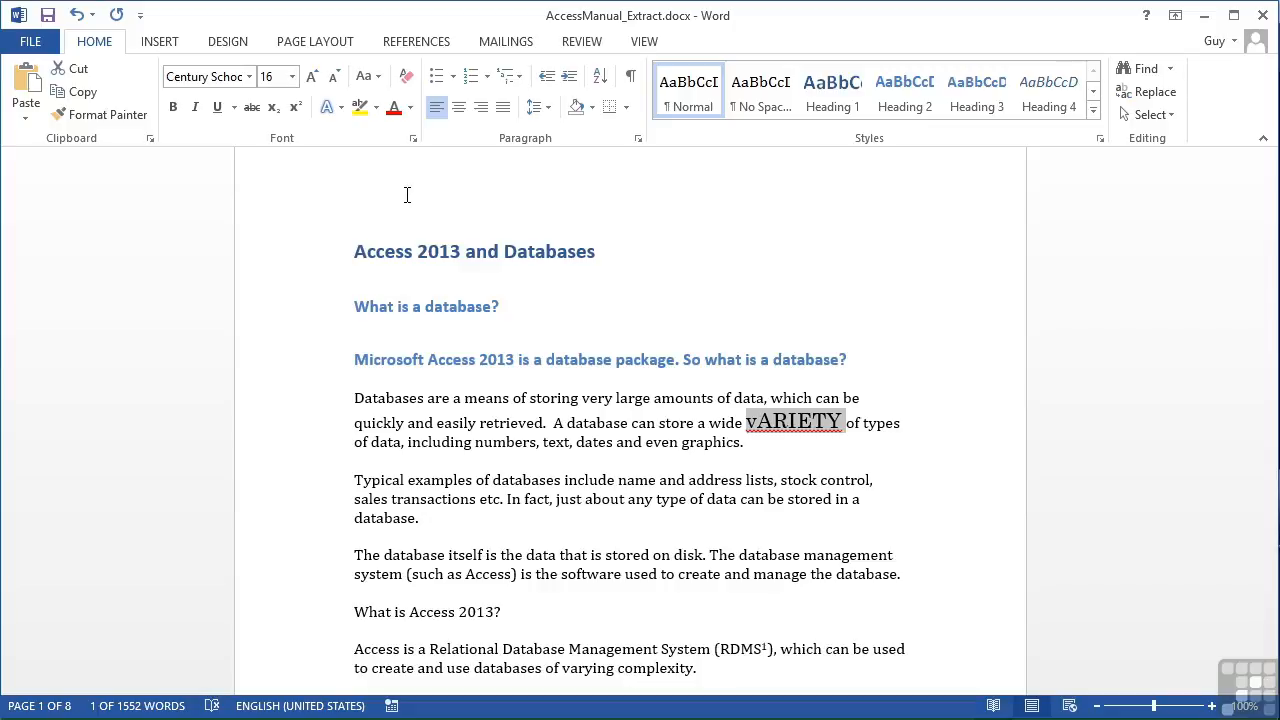
Apply sentence case to "variety" and cycle its capitalization twice through capitalized, uppercase and lowercase, ending on lowercase
{"action": "left_click", "coordinate": [377, 80]}
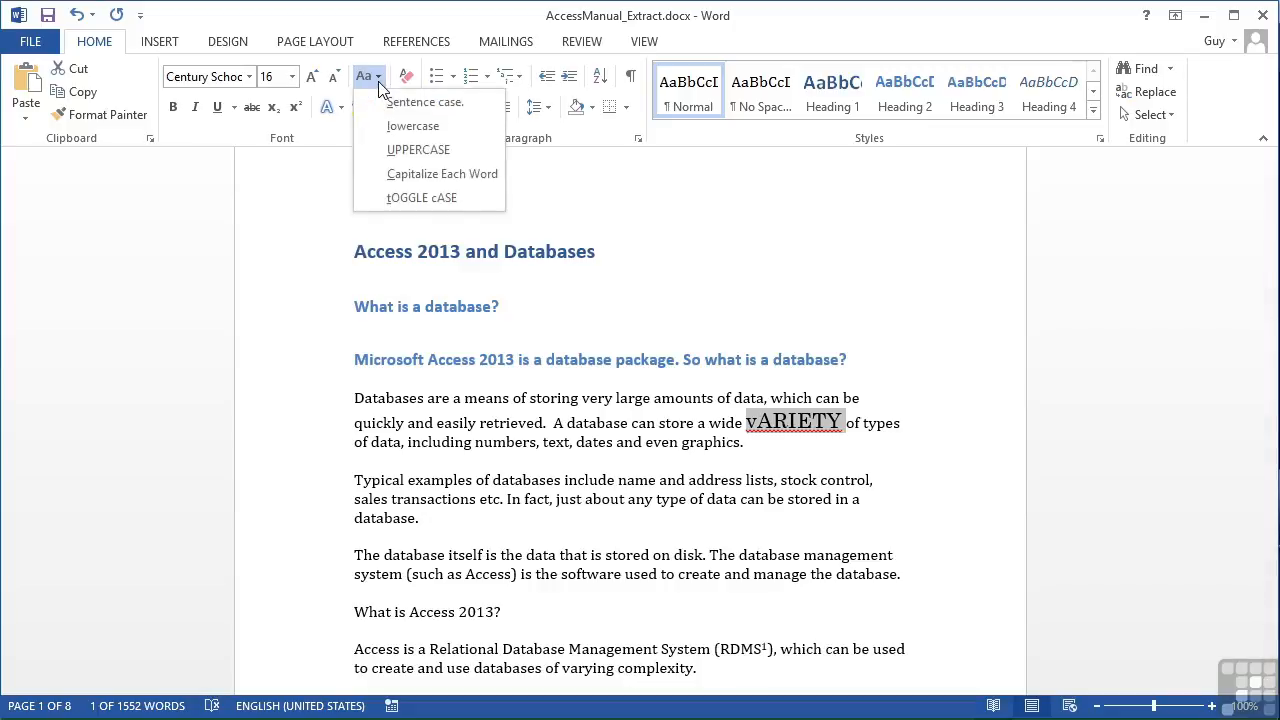
{"action": "left_click", "coordinate": [386, 104]}
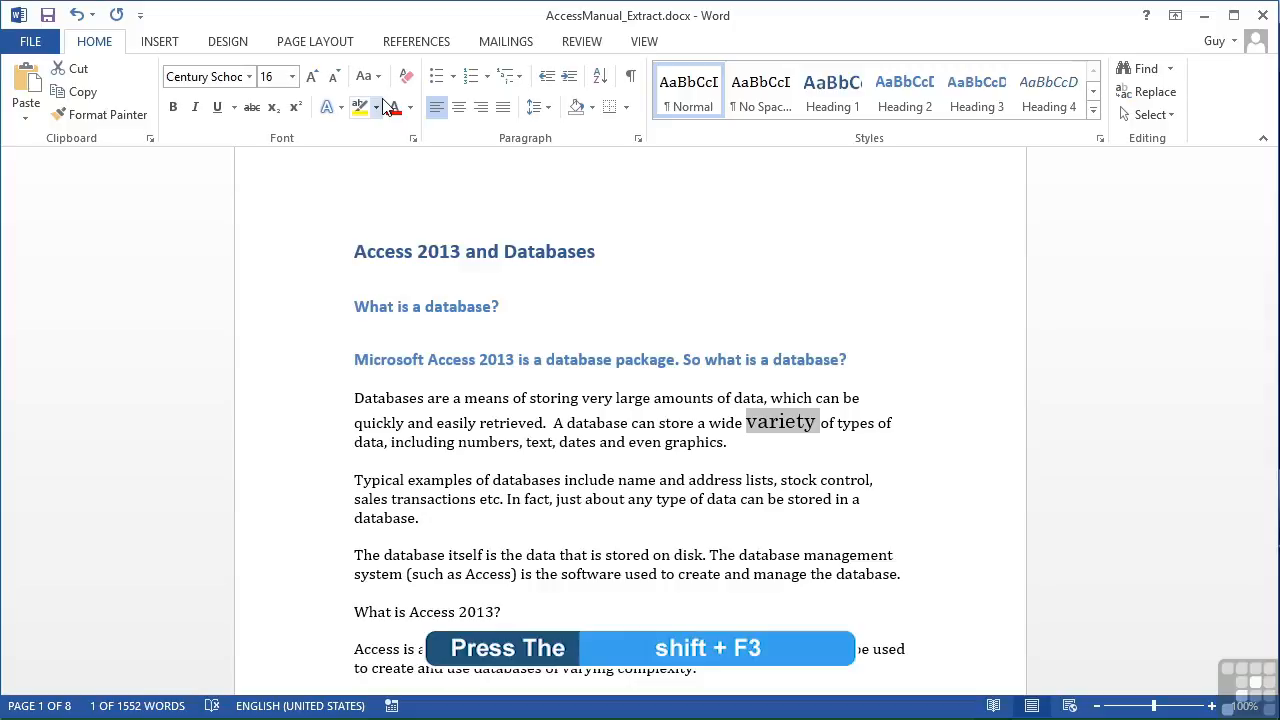
{"action": "key", "text": "shift+F3"}
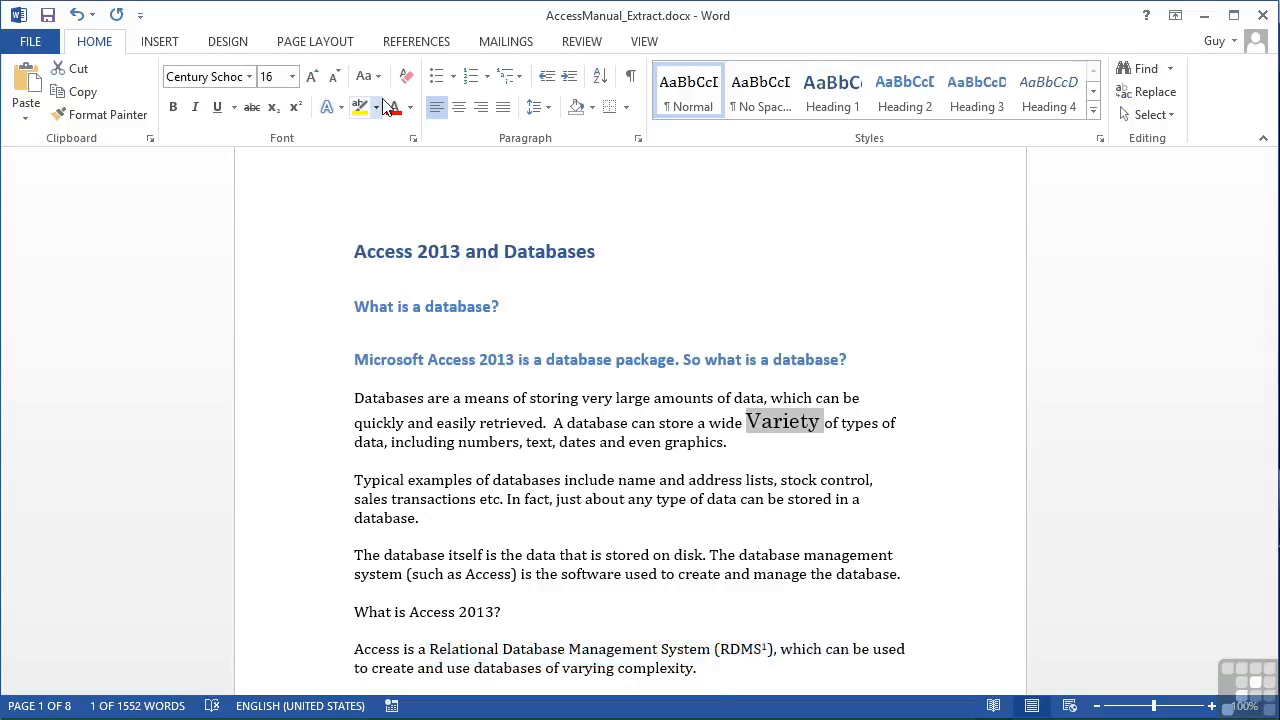
{"action": "key", "text": "shift+F3"}
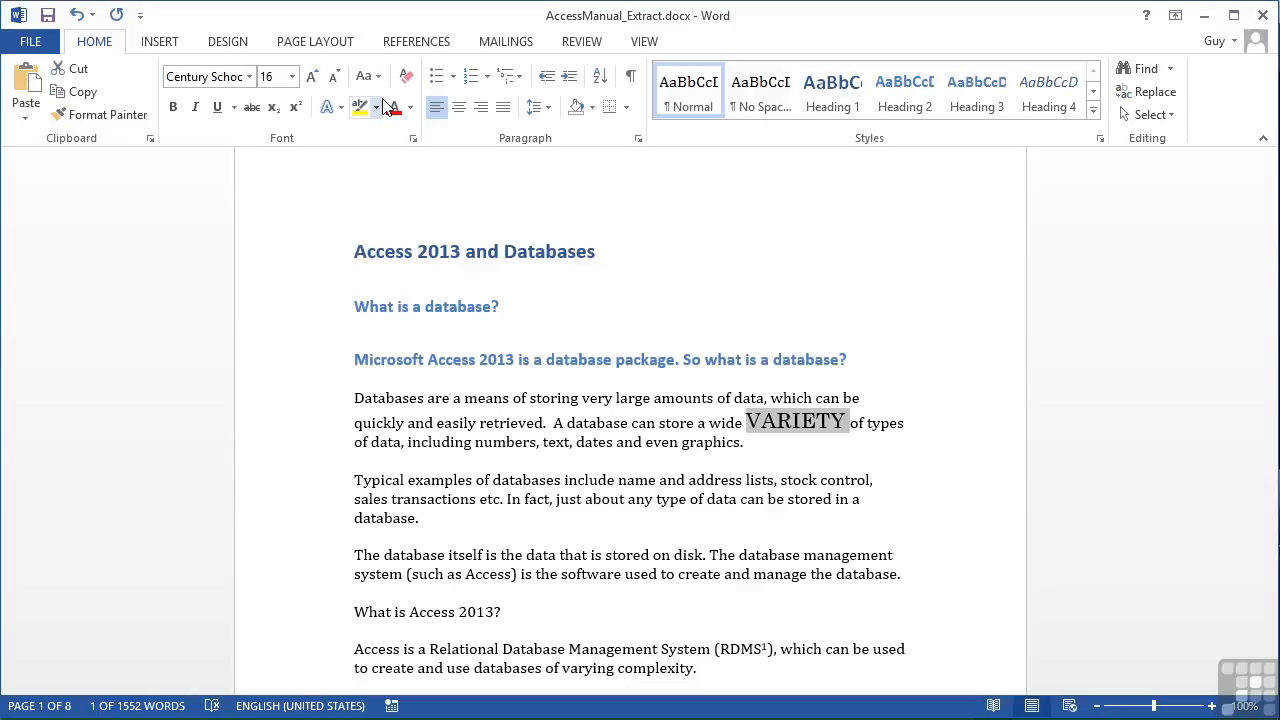
{"action": "key", "text": "shift+F3"}
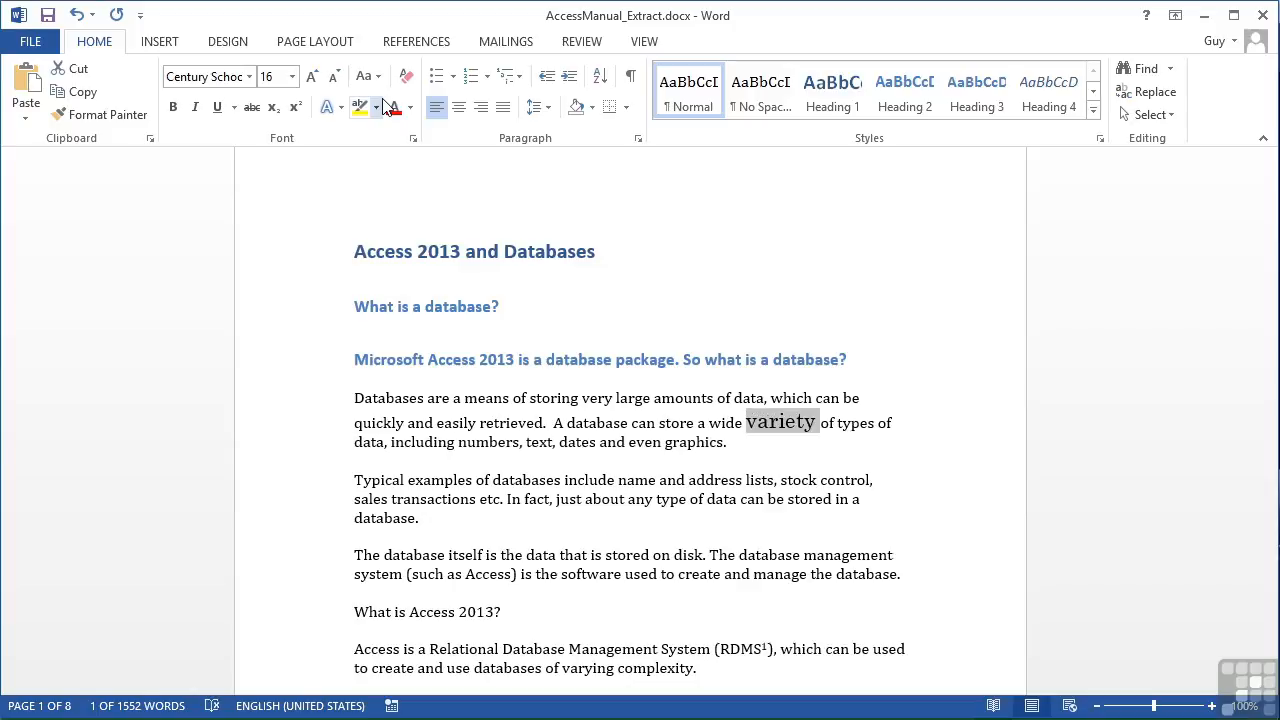
{"action": "key", "text": "shift+F3"}
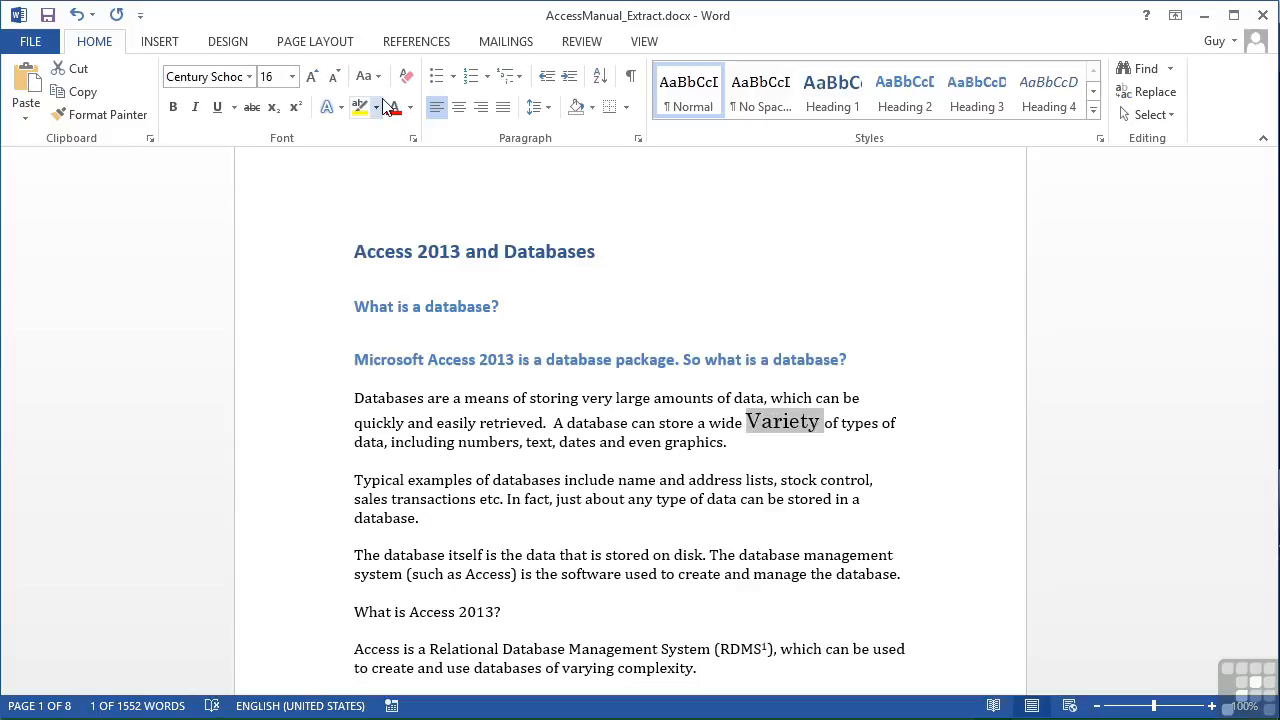
{"action": "key", "text": "shift+F3"}
{"action": "key", "text": "shift+F3"}
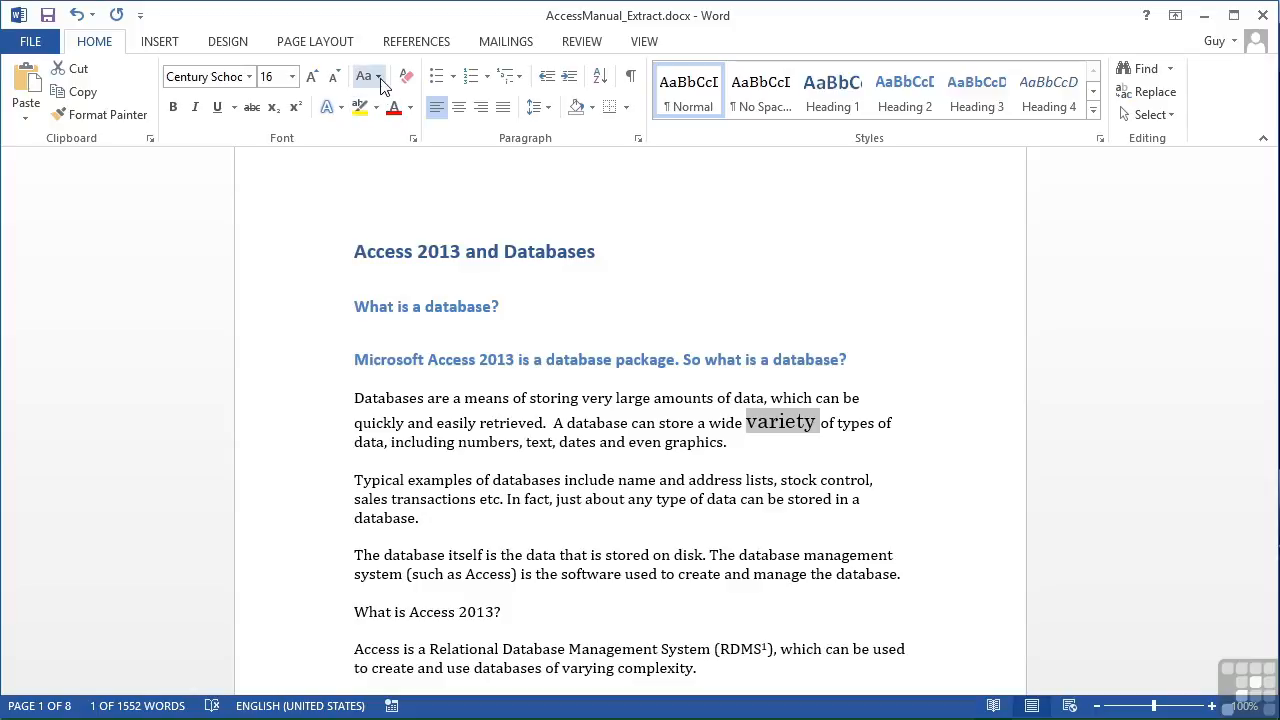
{"action": "left_click", "coordinate": [380, 78]}
{"action": "left_click", "coordinate": [380, 78]}
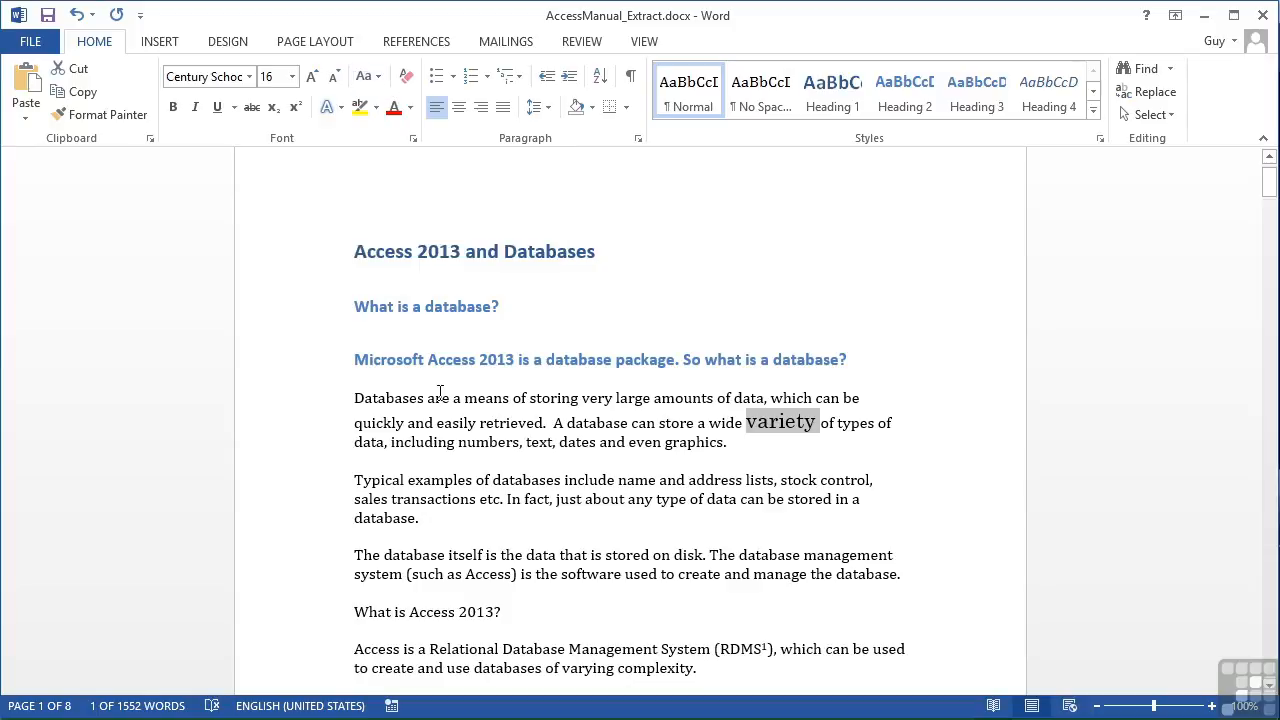
Enlarge the heading "What is a database?" to 20 points and convert it to uppercase
{"action": "left_click", "coordinate": [313, 312]}
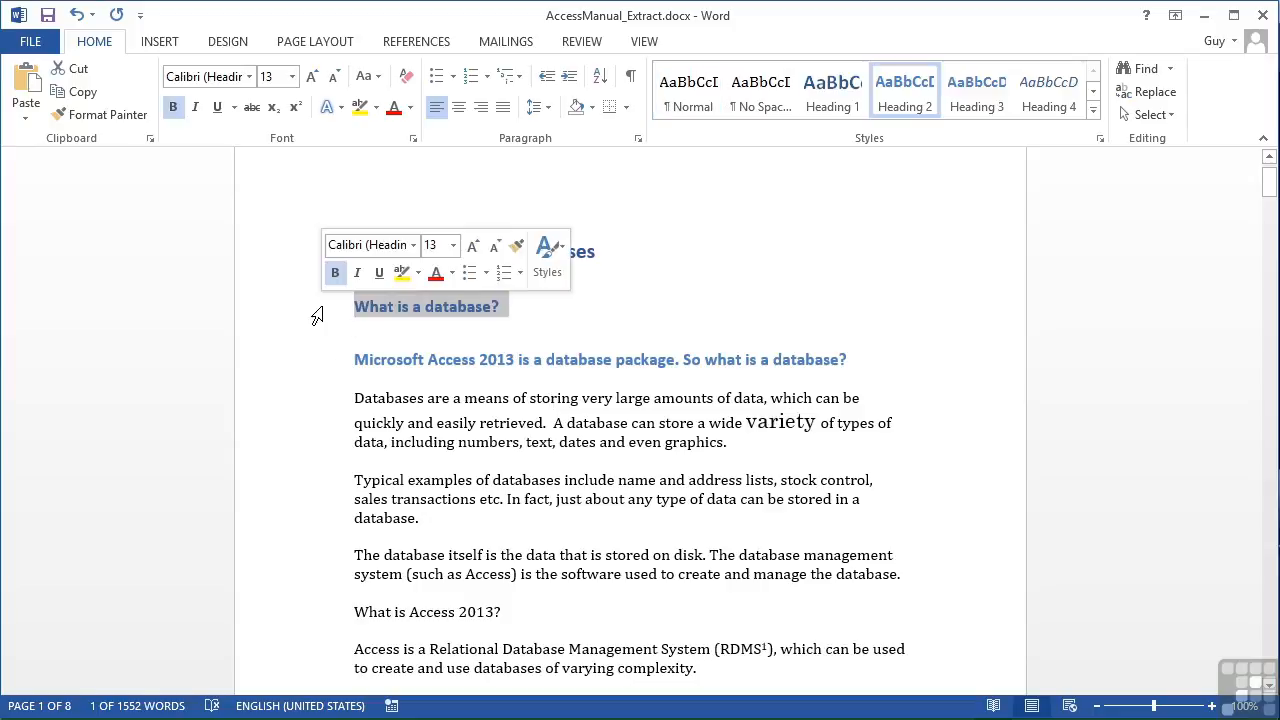
{"action": "left_click", "coordinate": [313, 77]}
{"action": "left_click", "coordinate": [313, 77]}
{"action": "left_click", "coordinate": [313, 77]}
{"action": "left_click", "coordinate": [313, 77]}
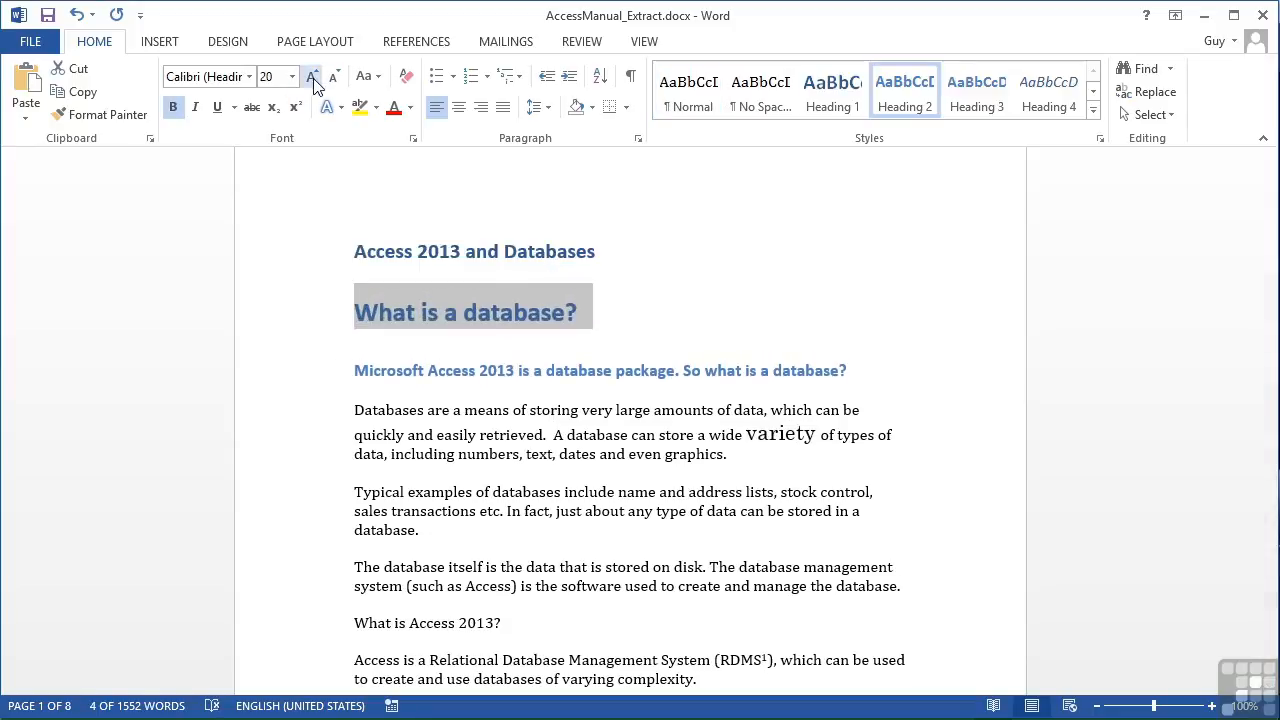
{"action": "left_click", "coordinate": [367, 77]}
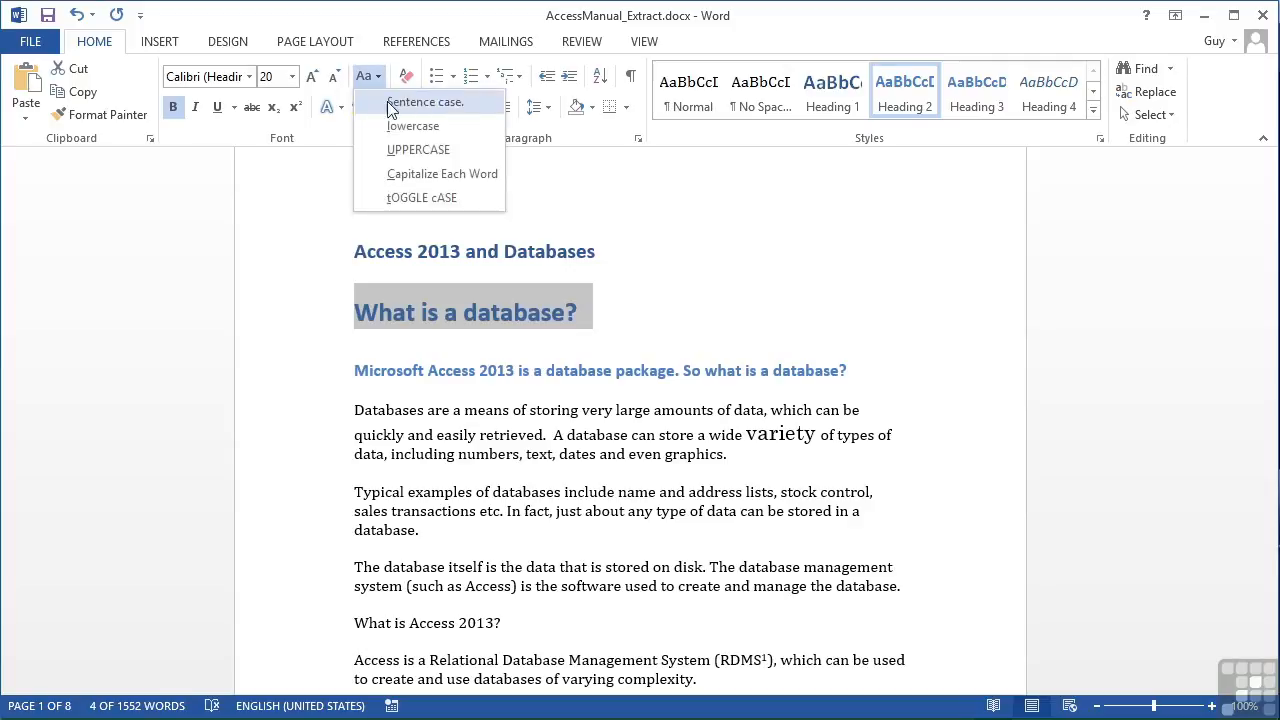
{"action": "left_click", "coordinate": [418, 150]}
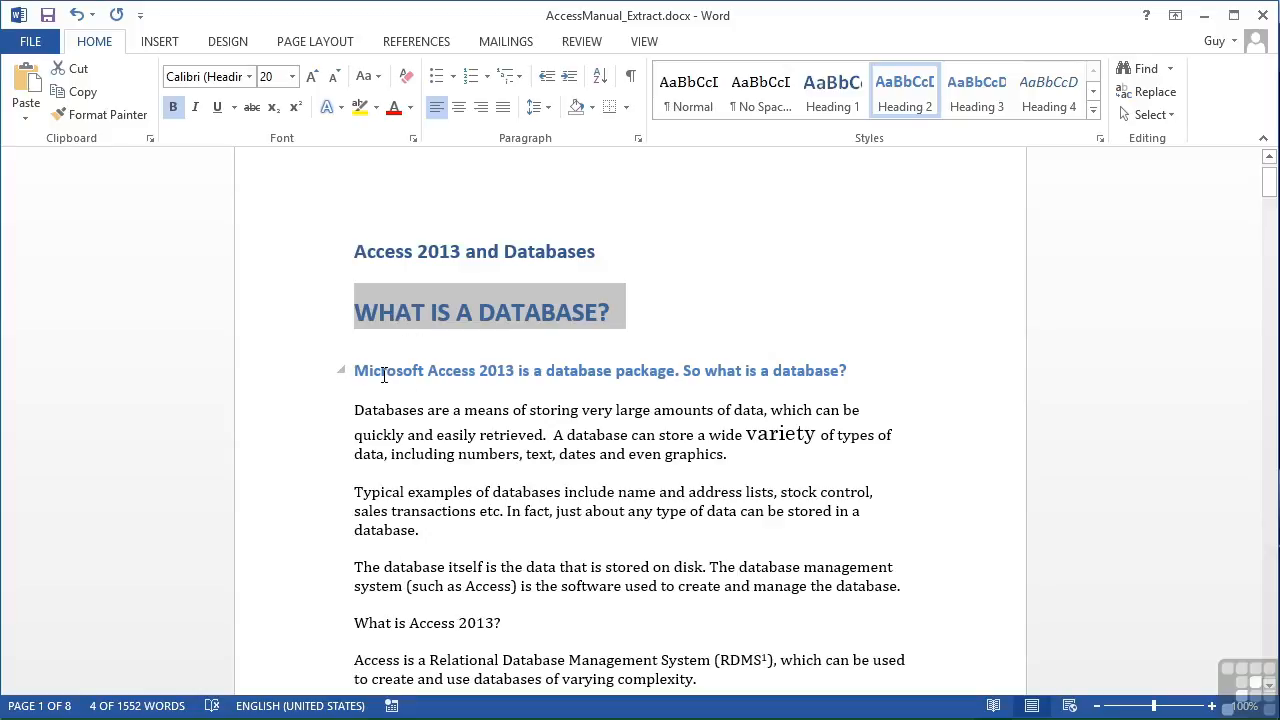
Select the whole heading line "Microsoft Access 2013 is a database package. So what is a database?"
{"action": "left_click", "coordinate": [301, 378]}
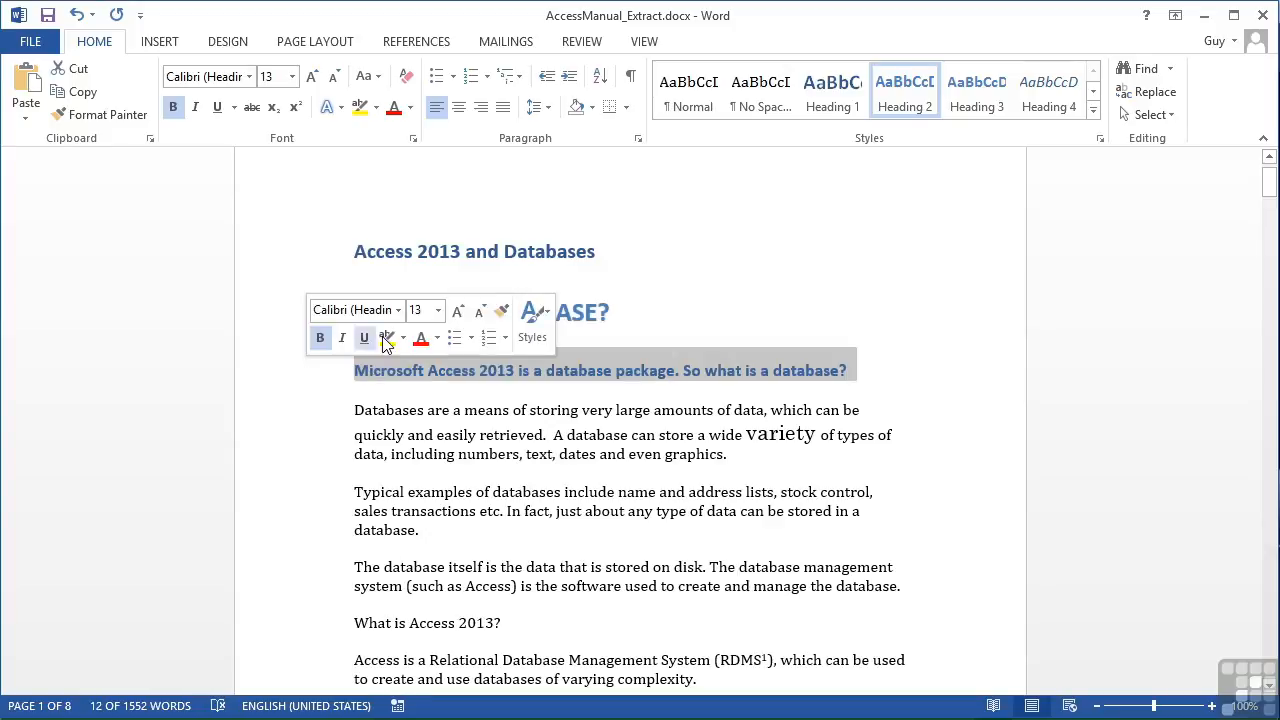